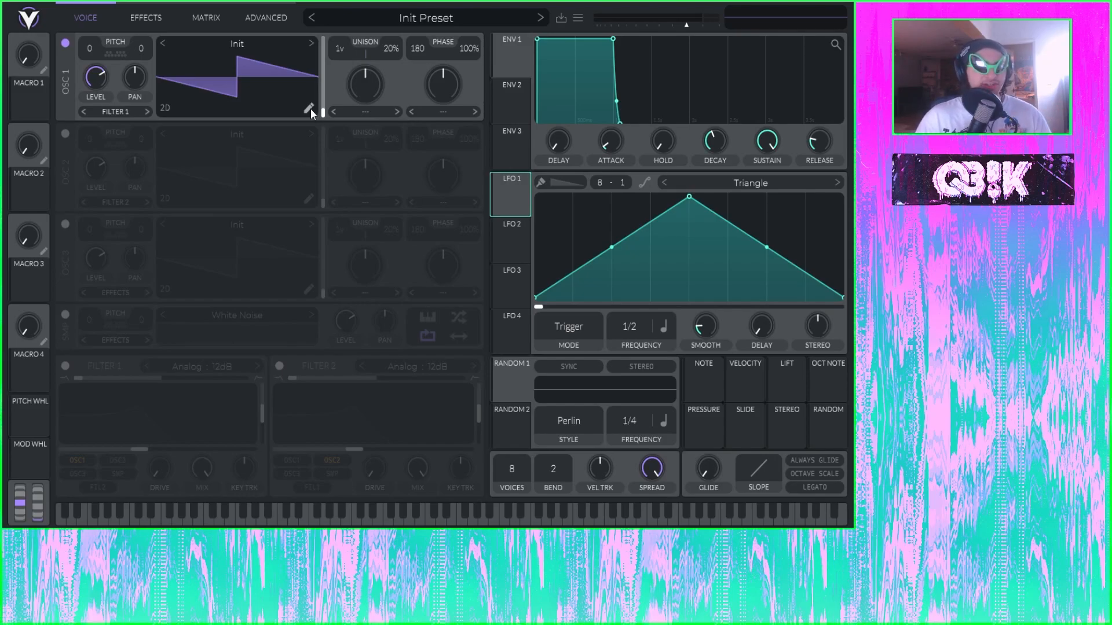
# In oscillator 1's wavetable, add a Frequency Filter modifier in Comb style with its keyframe a short way into the timeline
pyautogui.click(310, 109)
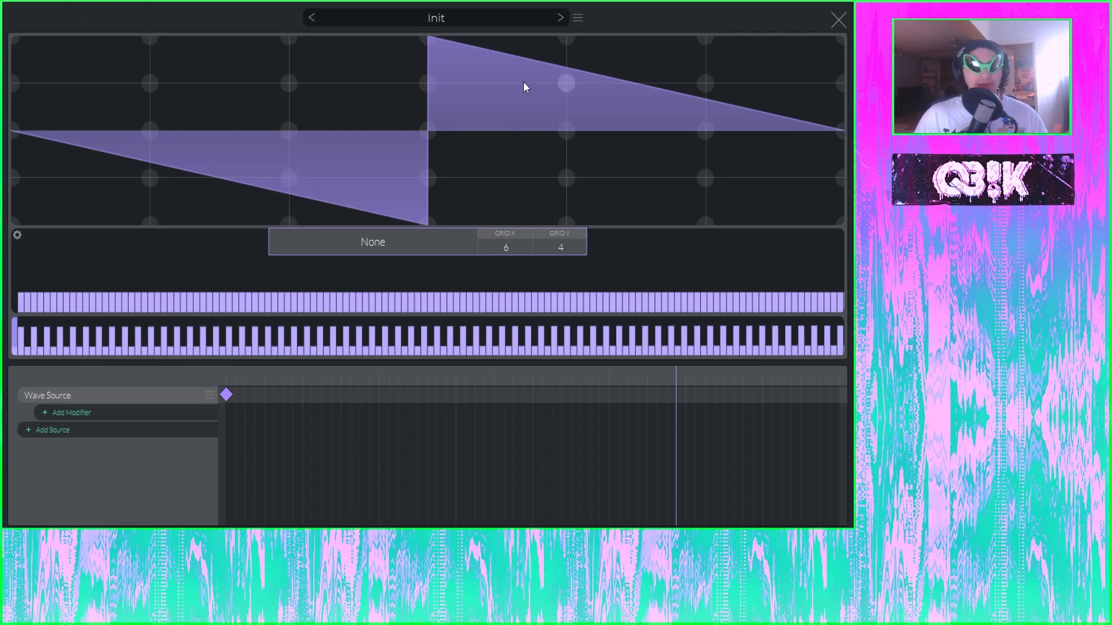
pyautogui.click(77, 415)
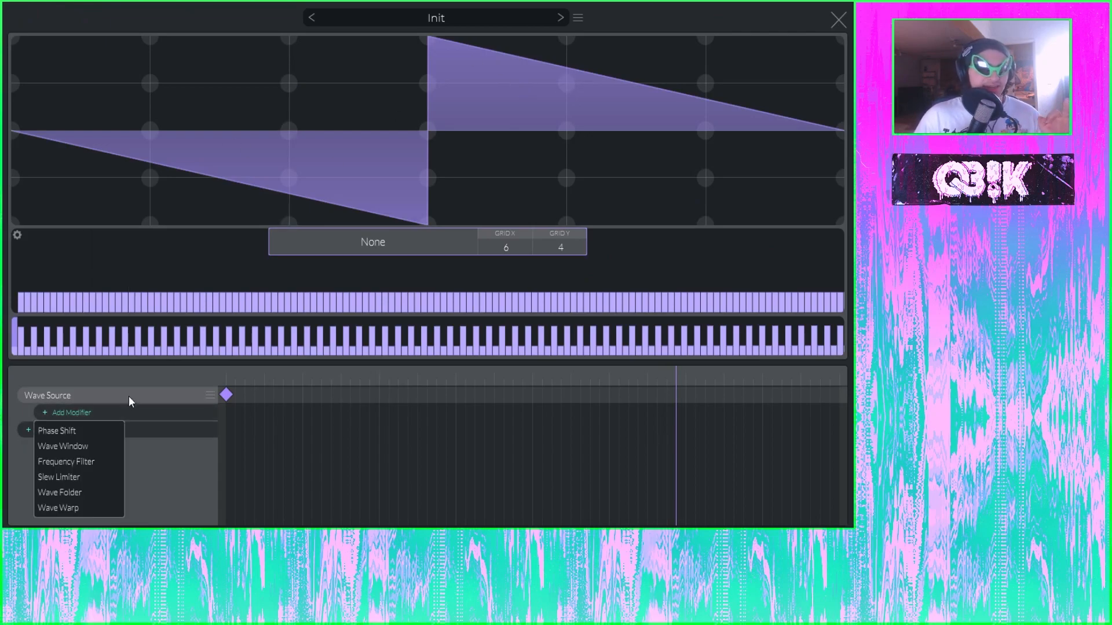
pyautogui.click(84, 462)
pyautogui.moveTo(226, 412); pyautogui.dragTo(302, 421)
pyautogui.click(276, 248)
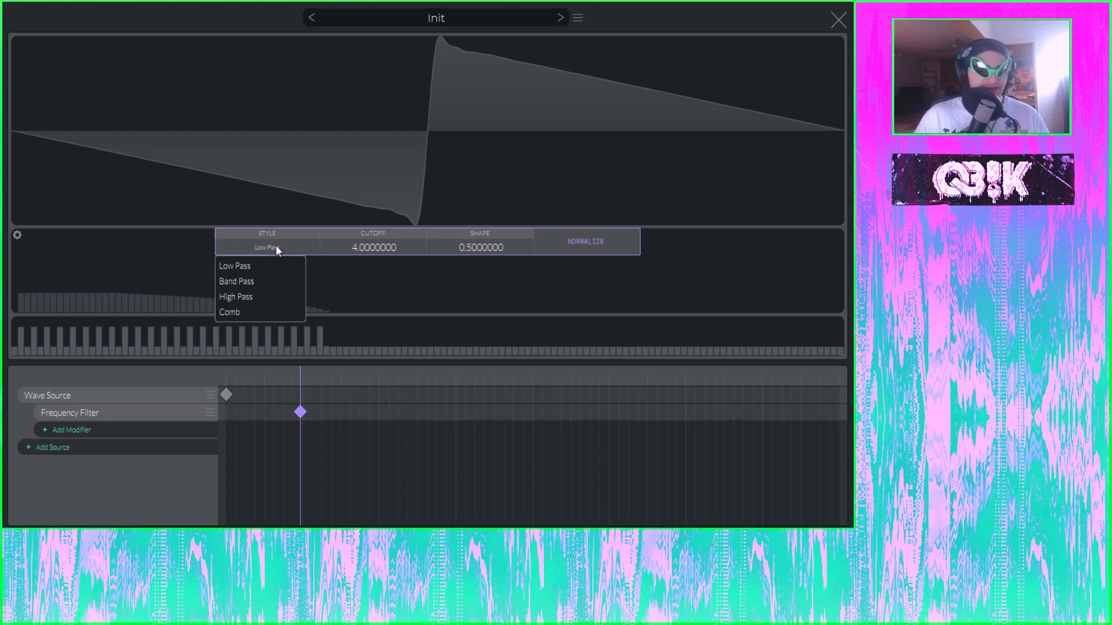
pyautogui.click(232, 315)
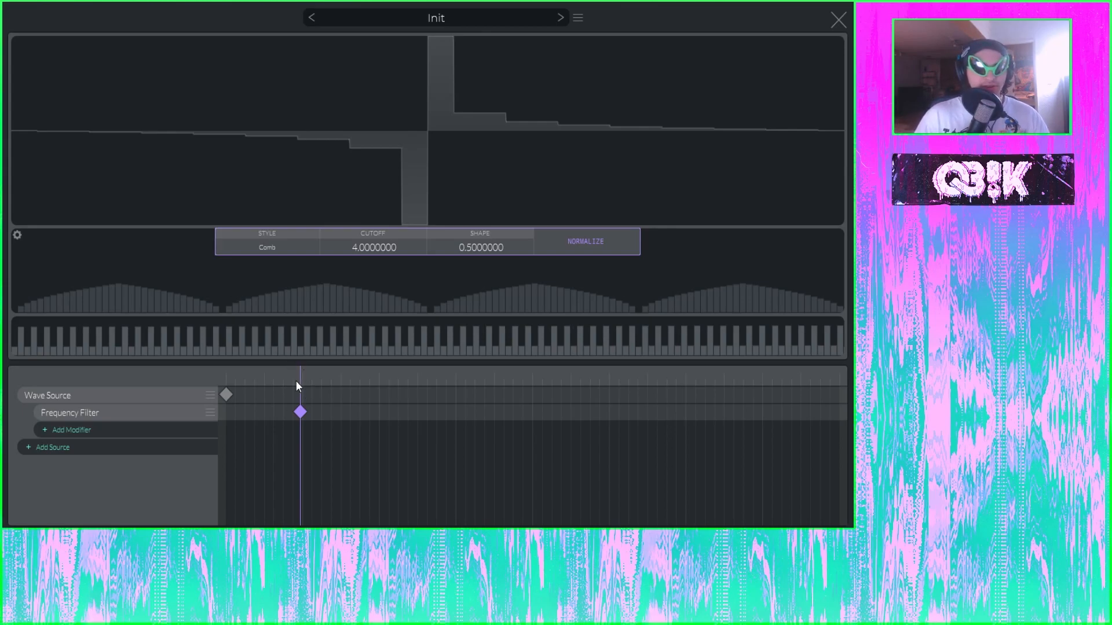
pyautogui.click(261, 246)
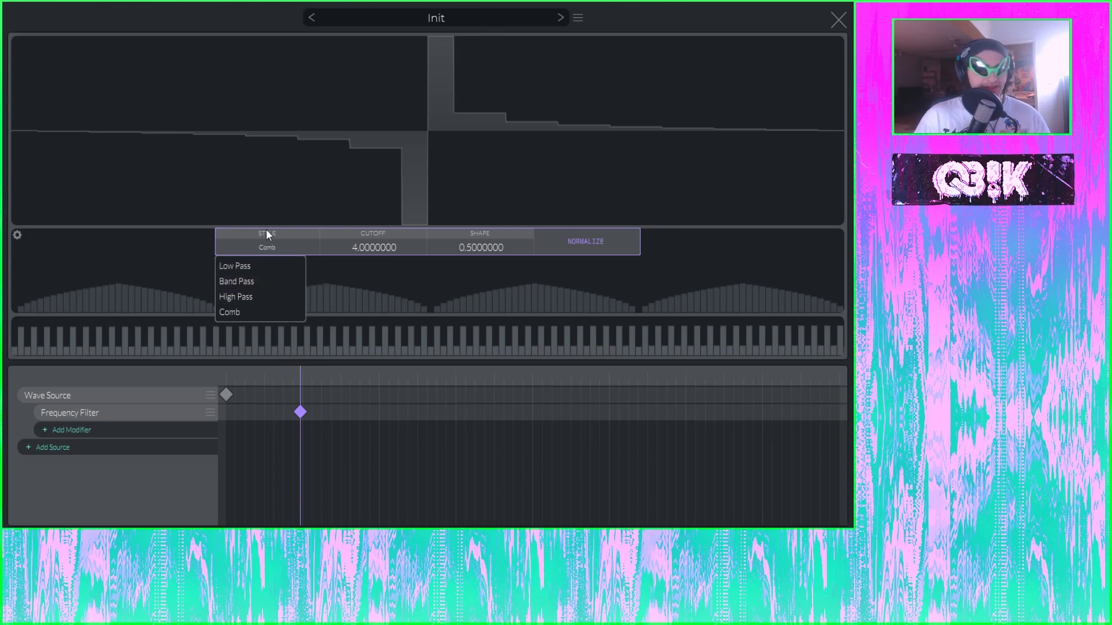
pyautogui.click(301, 414)
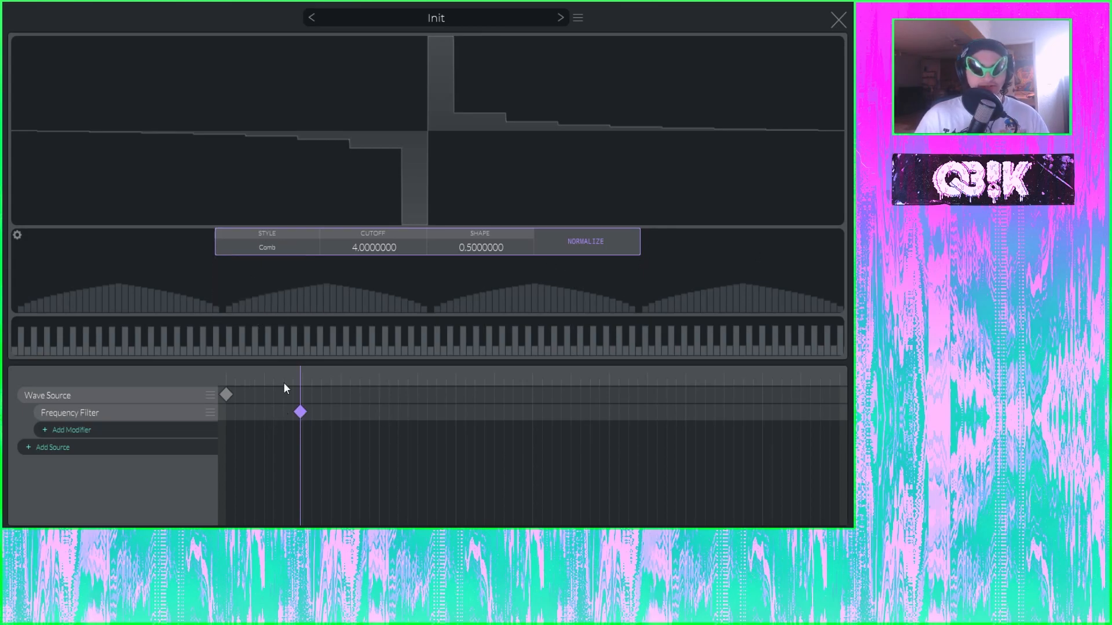
# Create a second Frequency Filter keyframe near the timeline's end with cutoff 0.15 and shape 1.0, and close the wavetable editor
pyautogui.rightClick(746, 411)
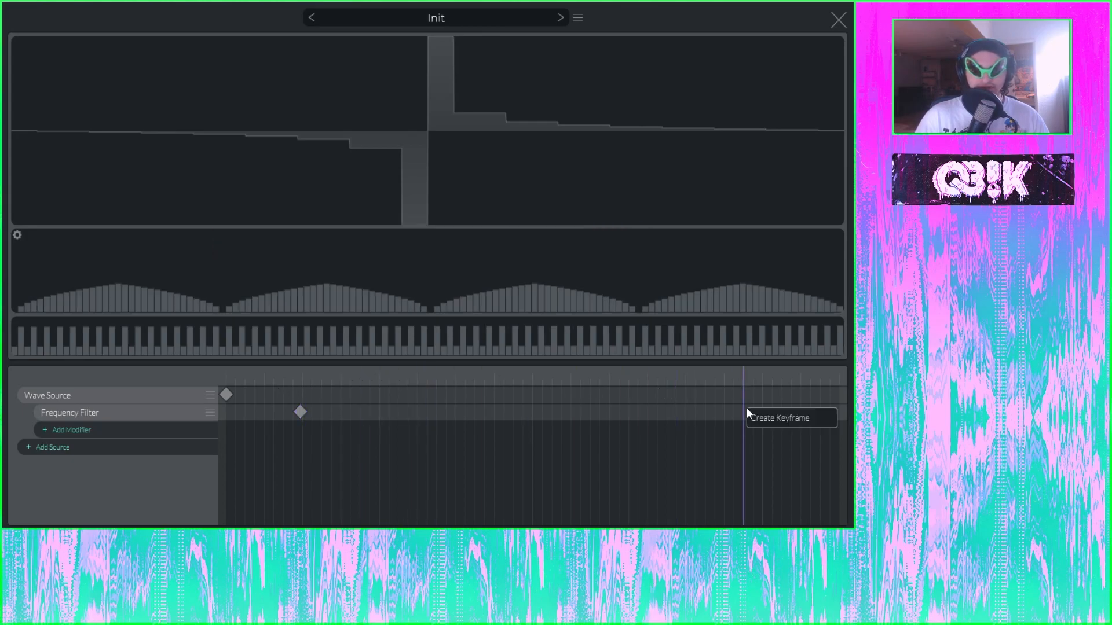
pyautogui.click(756, 417)
pyautogui.moveTo(362, 247); pyautogui.dragTo(366, 306)
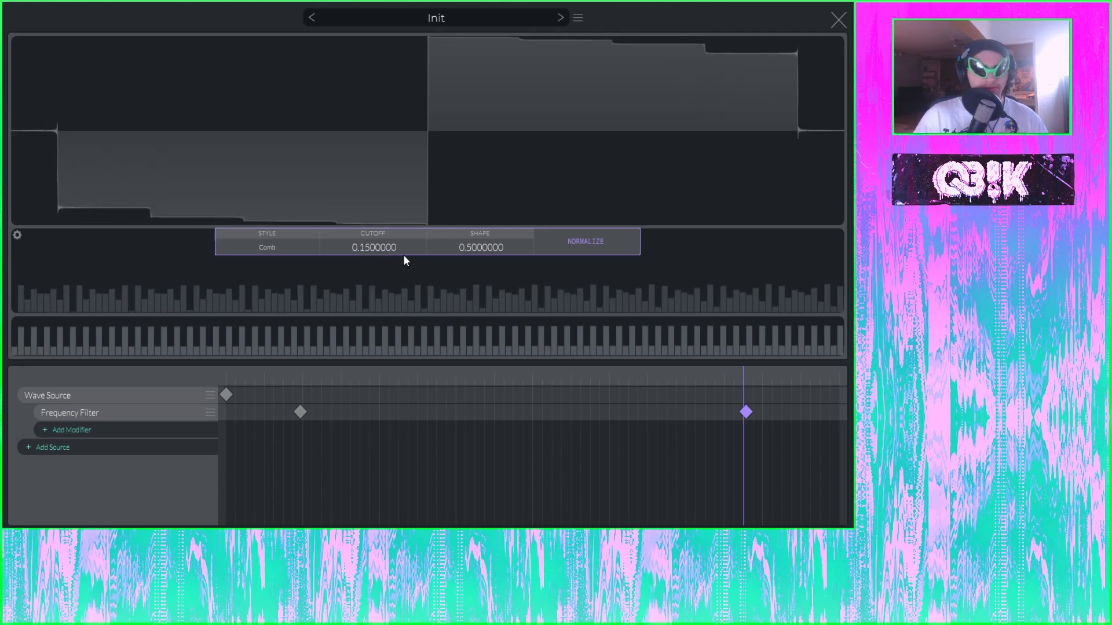
pyautogui.moveTo(468, 249); pyautogui.dragTo(485, 201)
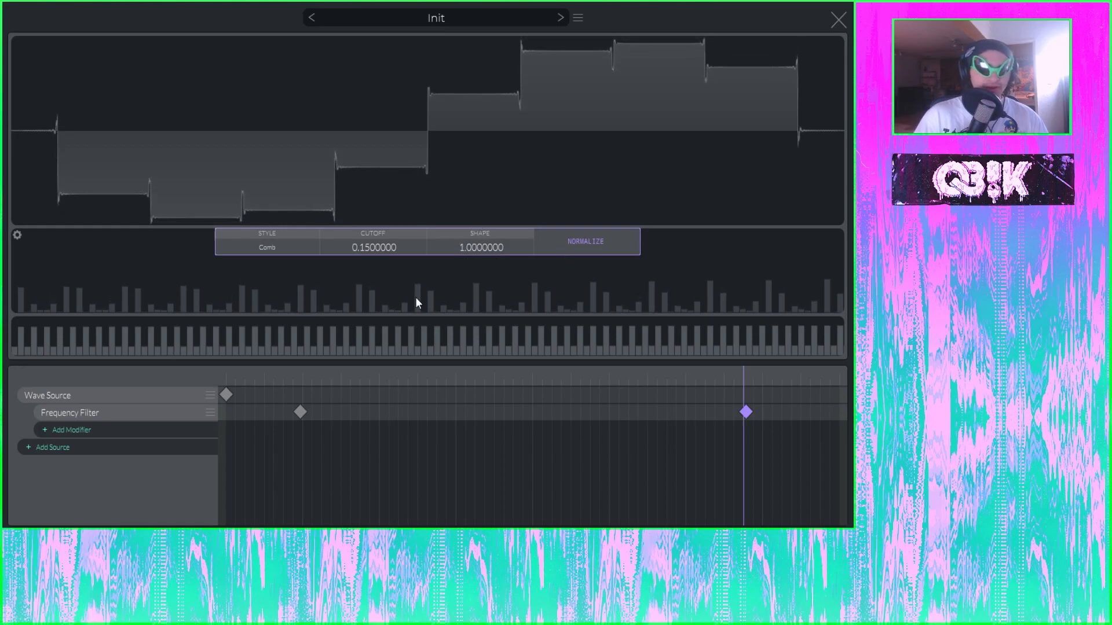
pyautogui.moveTo(741, 379); pyautogui.dragTo(223, 376)
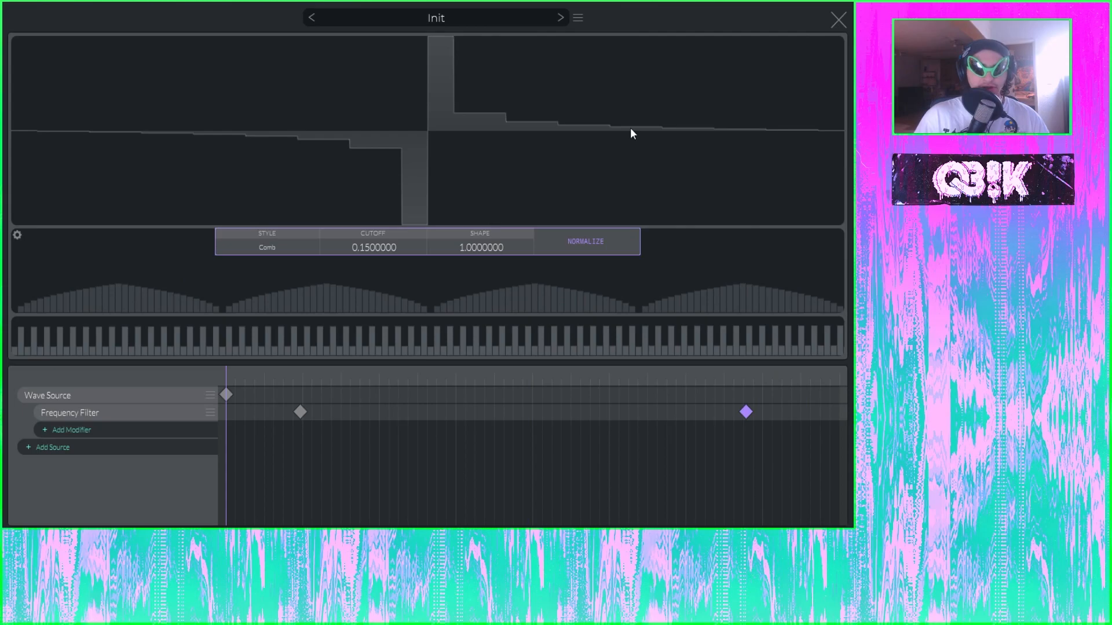
pyautogui.click(838, 21)
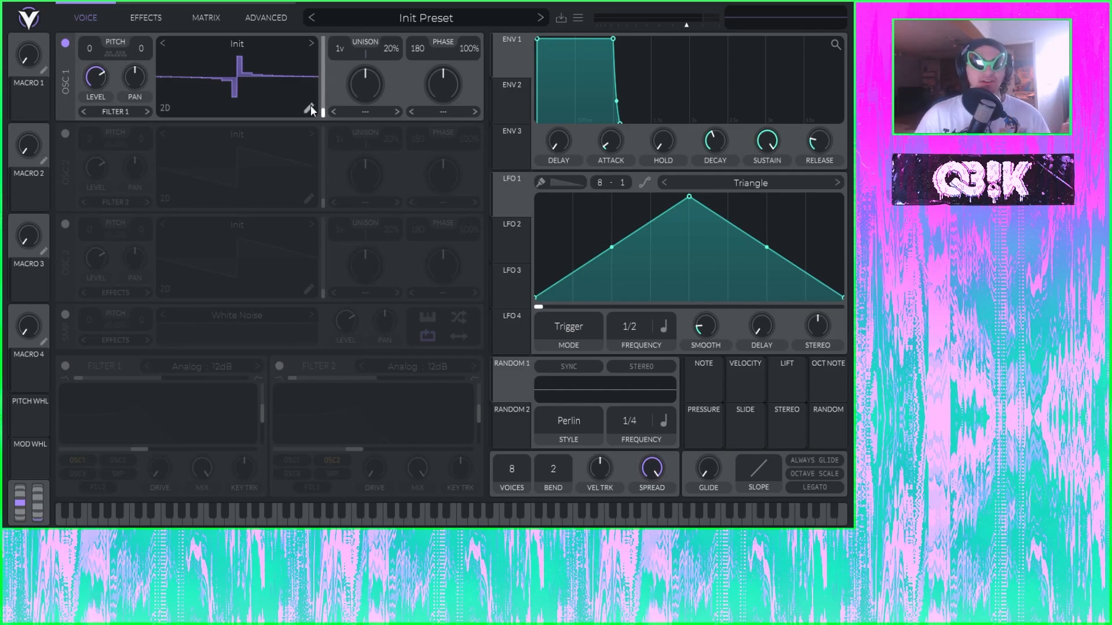
# Raise oscillator 1's wave frame to about 121 and choose Inharmonic Stretch as its spectral morph type
pyautogui.moveTo(322, 110)
pyautogui.mouseDown()
pyautogui.moveTo(327, 11)
pyautogui.moveTo(318, 123)
pyautogui.mouseUp()
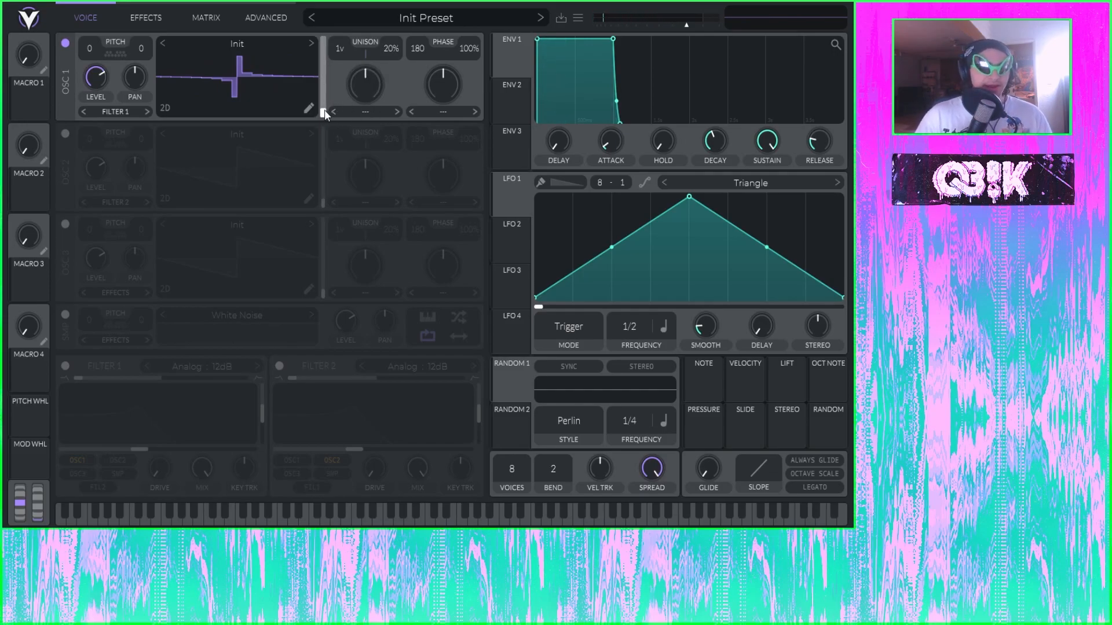
pyautogui.moveTo(323, 114); pyautogui.dragTo(326, 76)
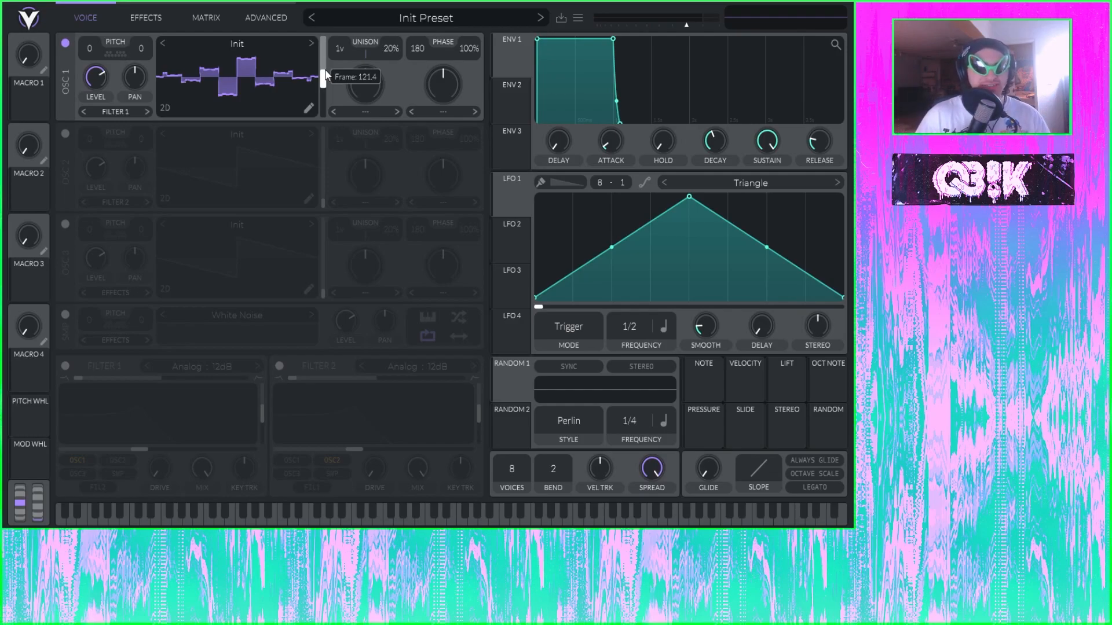
pyautogui.click(374, 113)
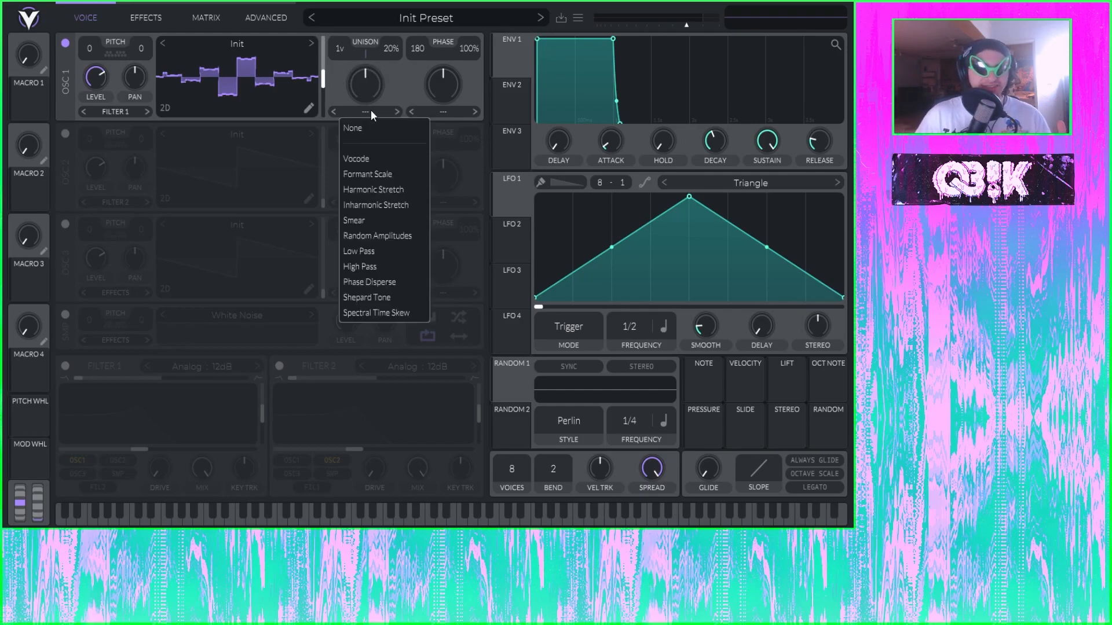
pyautogui.click(382, 203)
# Set oscillator 1's inharmonic spectral morph amount to 69%
pyautogui.moveTo(370, 85)
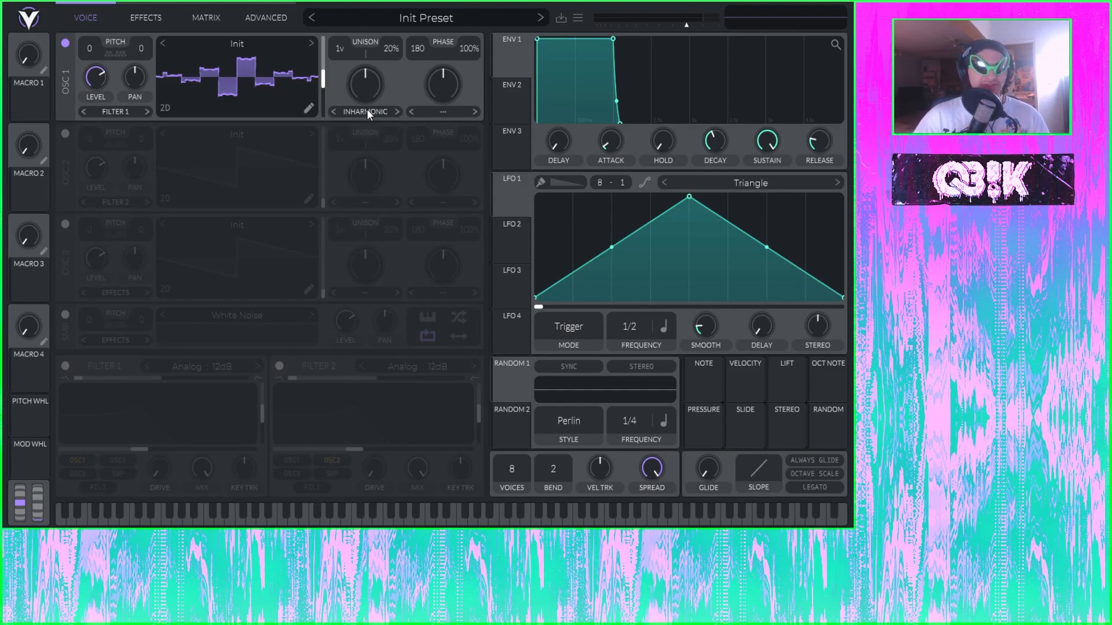
pyautogui.moveTo(366, 108); pyautogui.dragTo(373, 68)
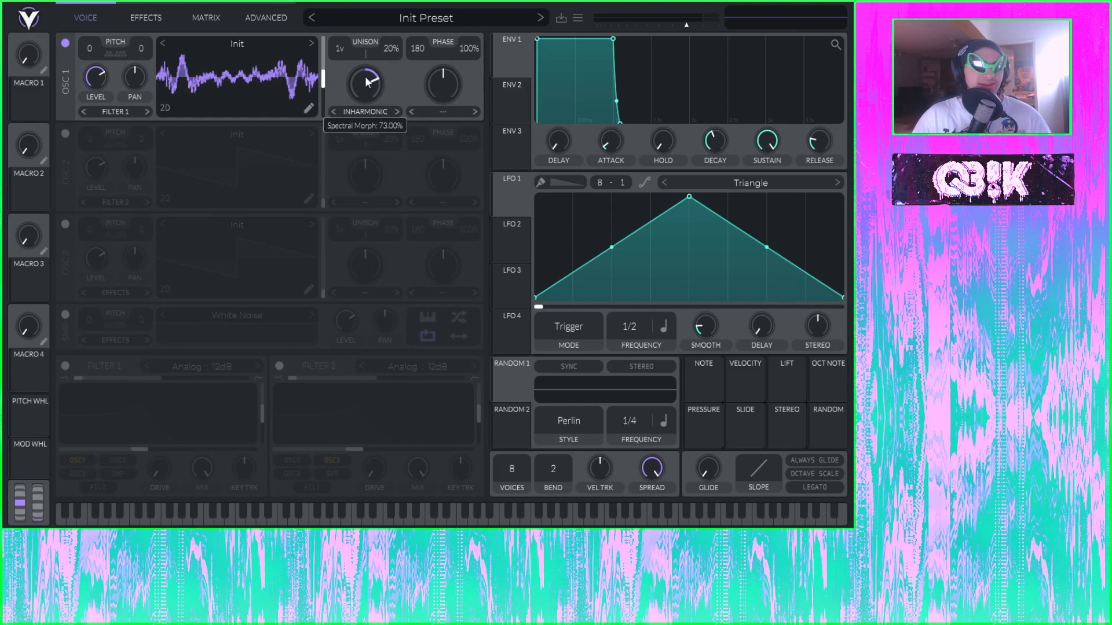
pyautogui.doubleClick(365, 84)
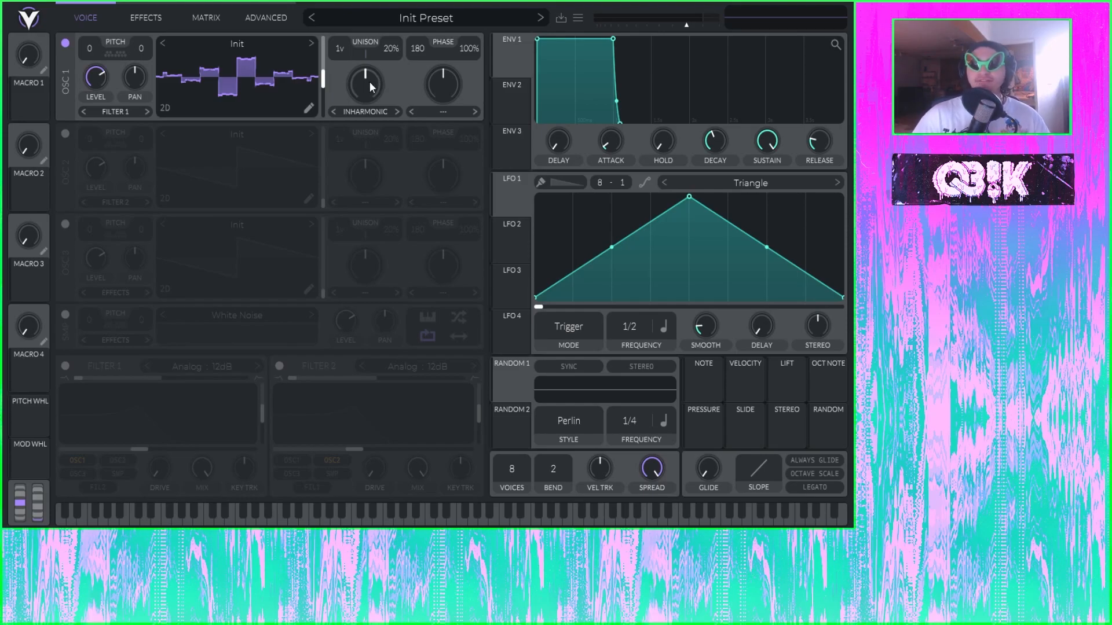
pyautogui.moveTo(366, 84)
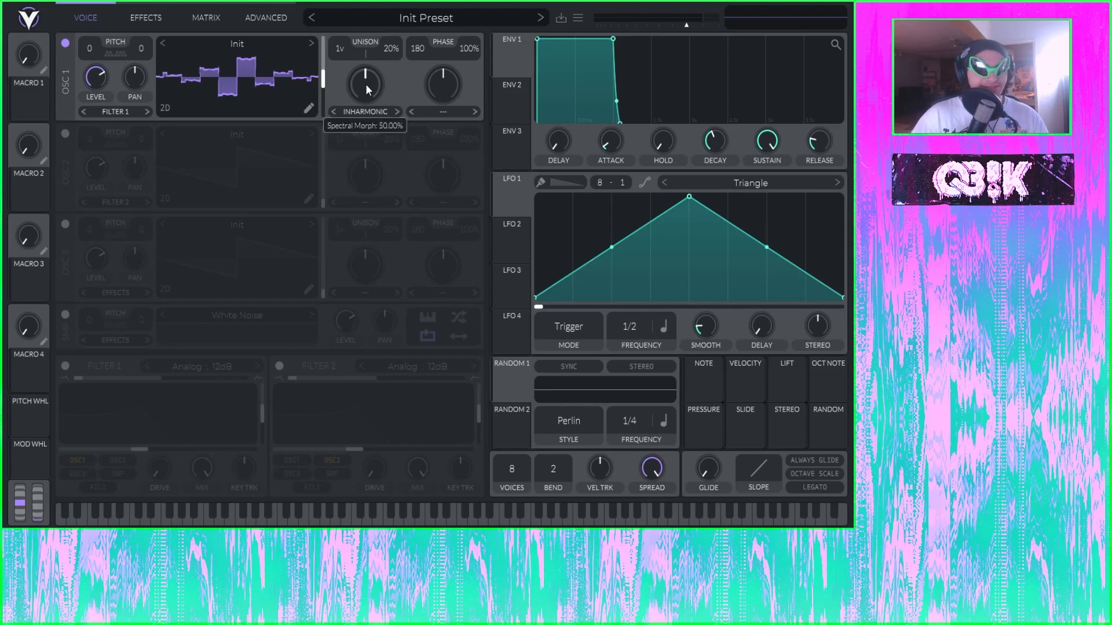
pyautogui.moveTo(366, 84)
pyautogui.mouseDown()
pyautogui.moveTo(375, 58)
pyautogui.moveTo(376, 67)
pyautogui.mouseUp()
pyautogui.rightClick(365, 79)
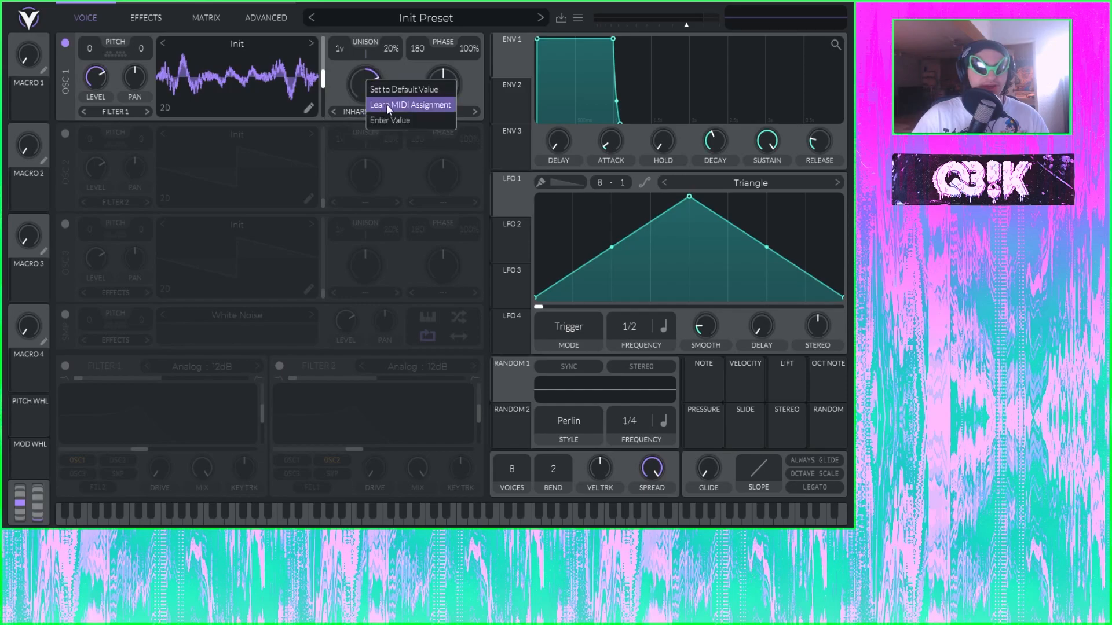
pyautogui.click(387, 105)
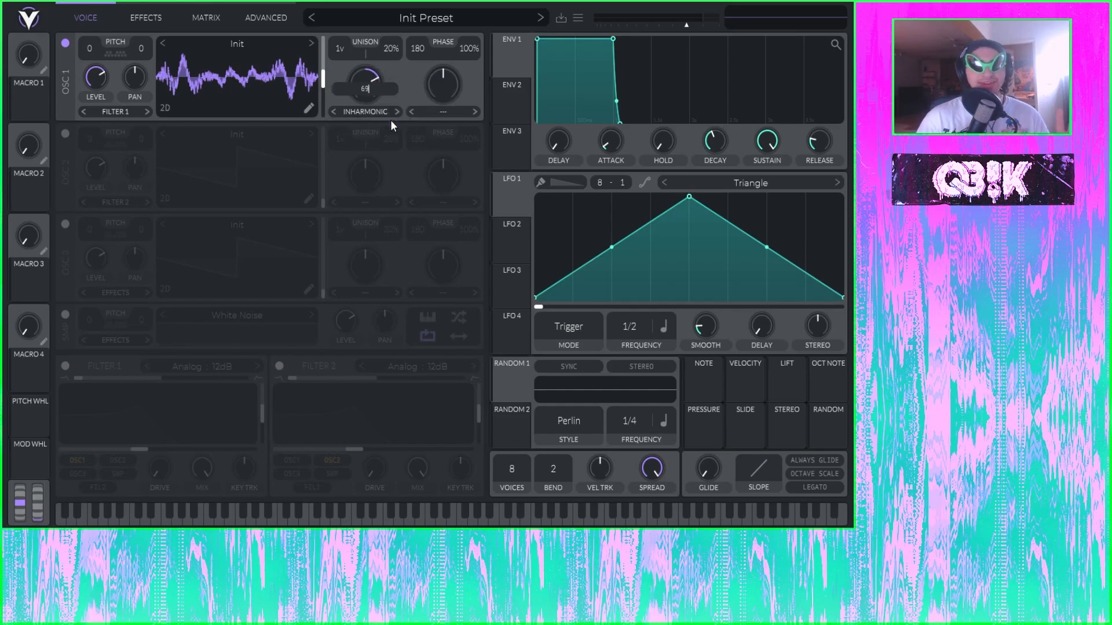
pyautogui.write('69')
pyautogui.press('Return')
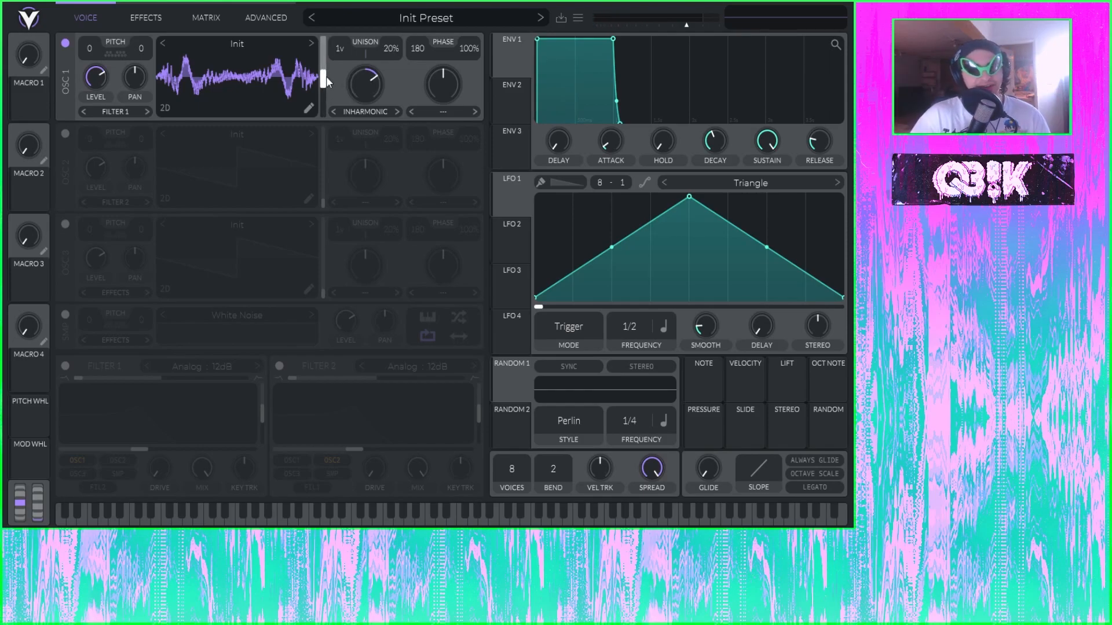
# Raise oscillator 1's wave frame to about 147.6 and assign LFO 1 to modulate it
pyautogui.moveTo(324, 80)
pyautogui.moveTo(323, 79)
pyautogui.mouseDown()
pyautogui.moveTo(325, 43)
pyautogui.moveTo(327, 99)
pyautogui.moveTo(328, 39)
pyautogui.moveTo(329, 74)
pyautogui.moveTo(326, 65)
pyautogui.mouseUp()
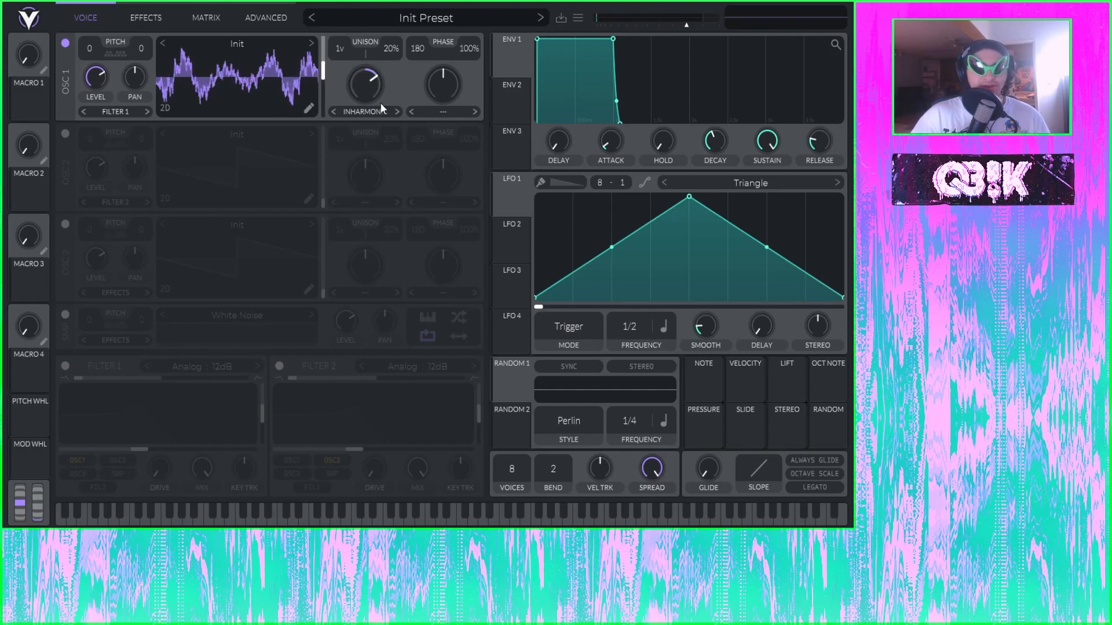
pyautogui.moveTo(517, 206); pyautogui.dragTo(323, 73)
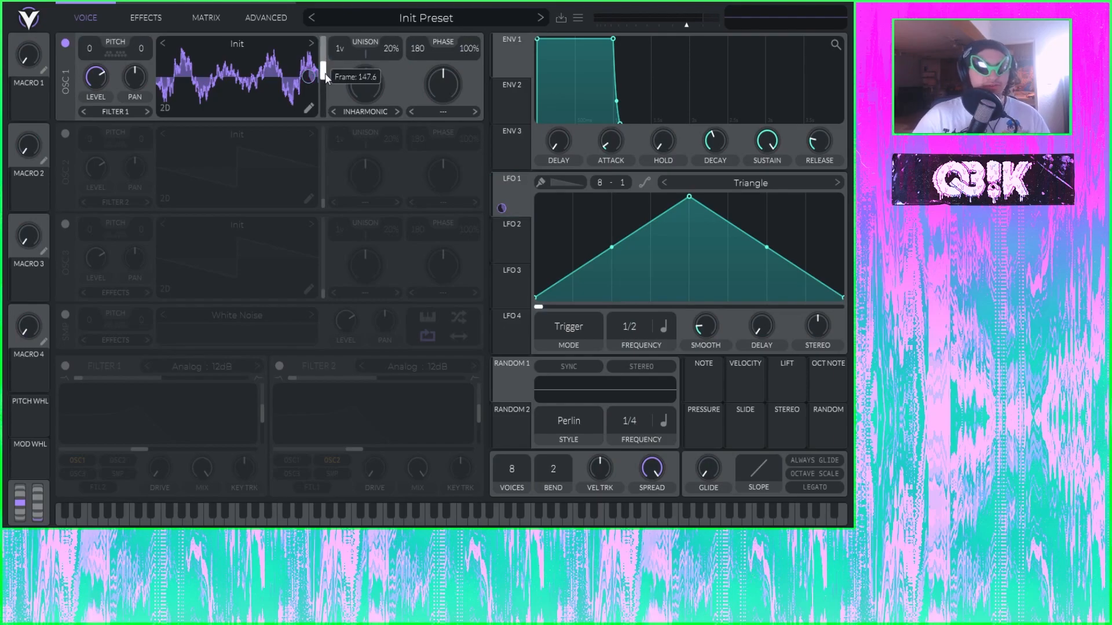
# Enter a base value of about 148 for oscillator 1's wave frame
pyautogui.rightClick(323, 73)
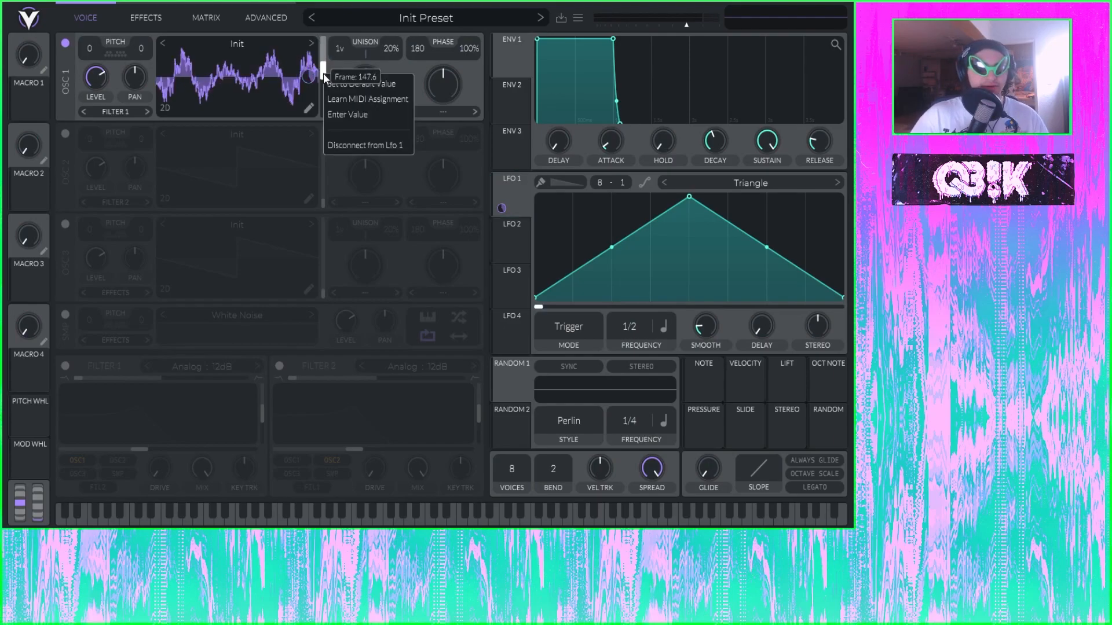
pyautogui.click(342, 116)
pyautogui.write('1748')
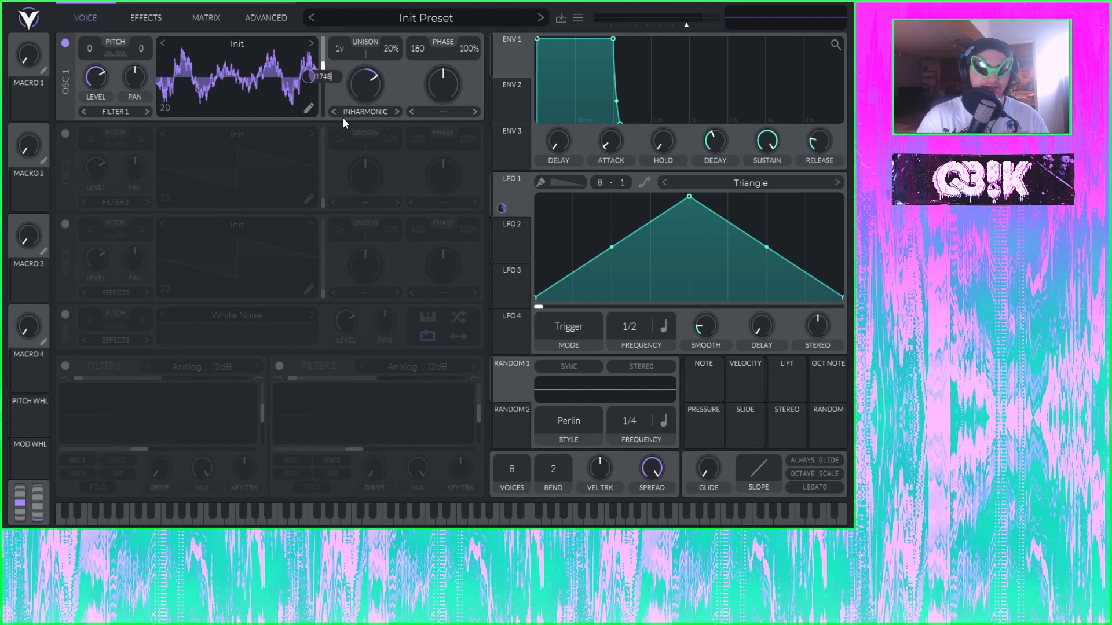
pyautogui.press('BackSpace')
pyautogui.press('BackSpace')
pyautogui.press('BackSpace')
pyautogui.press('BackSpace')
pyautogui.write('1489')
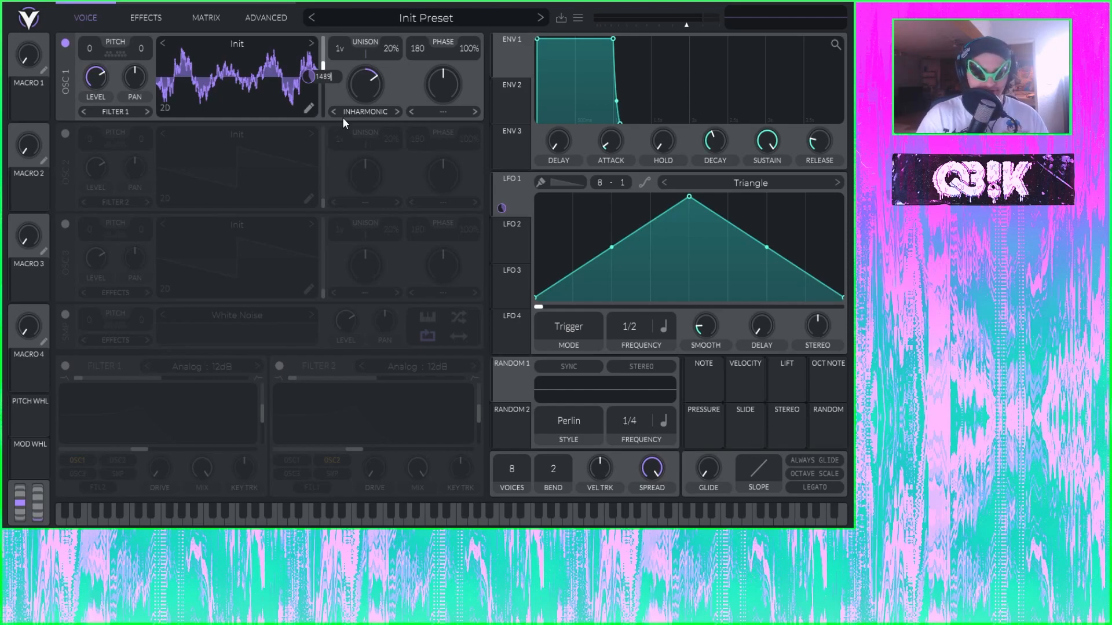
pyautogui.press('Return')
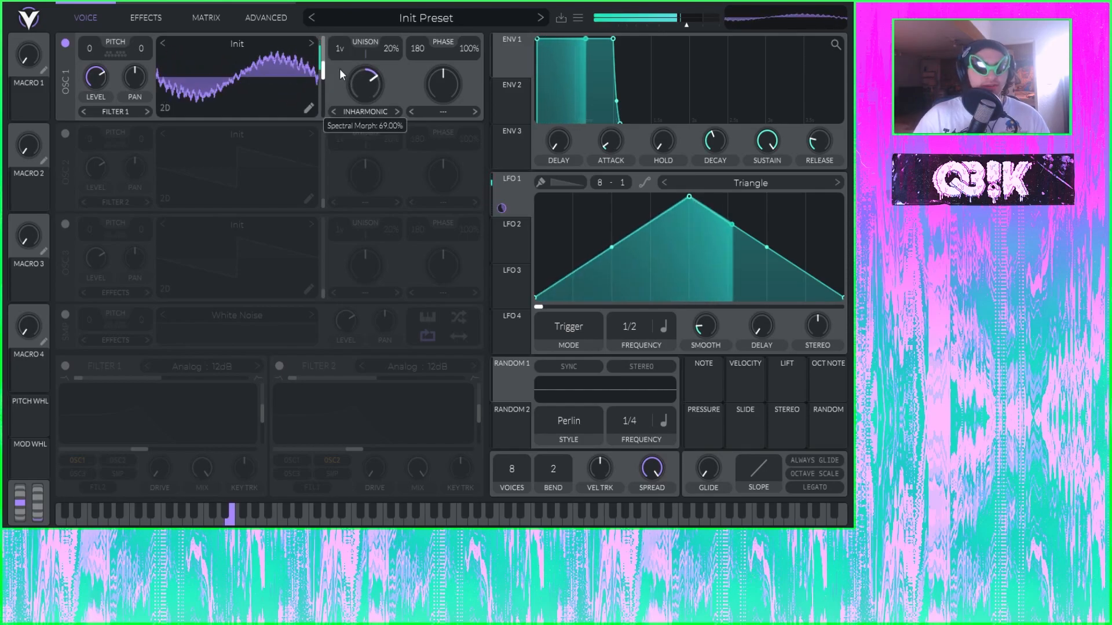
# Move LFO 1's peak to the start of the cycle to form a downward ramp, and set its wave frame modulation amount to 128
pyautogui.moveTo(688, 197); pyautogui.dragTo(484, 209)
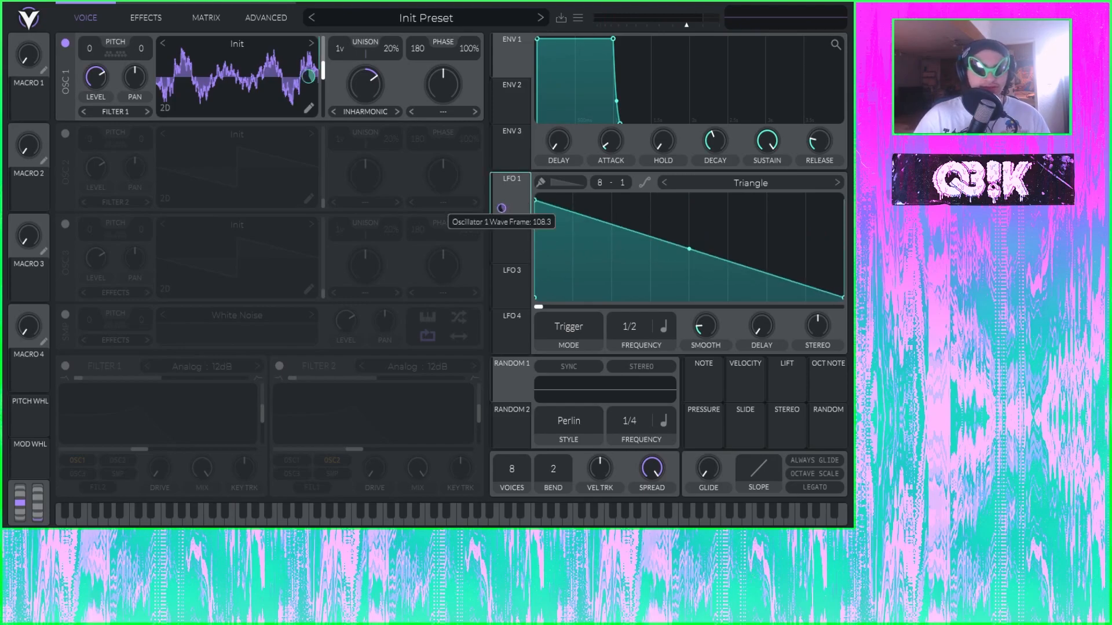
pyautogui.rightClick(500, 207)
pyautogui.click(523, 310)
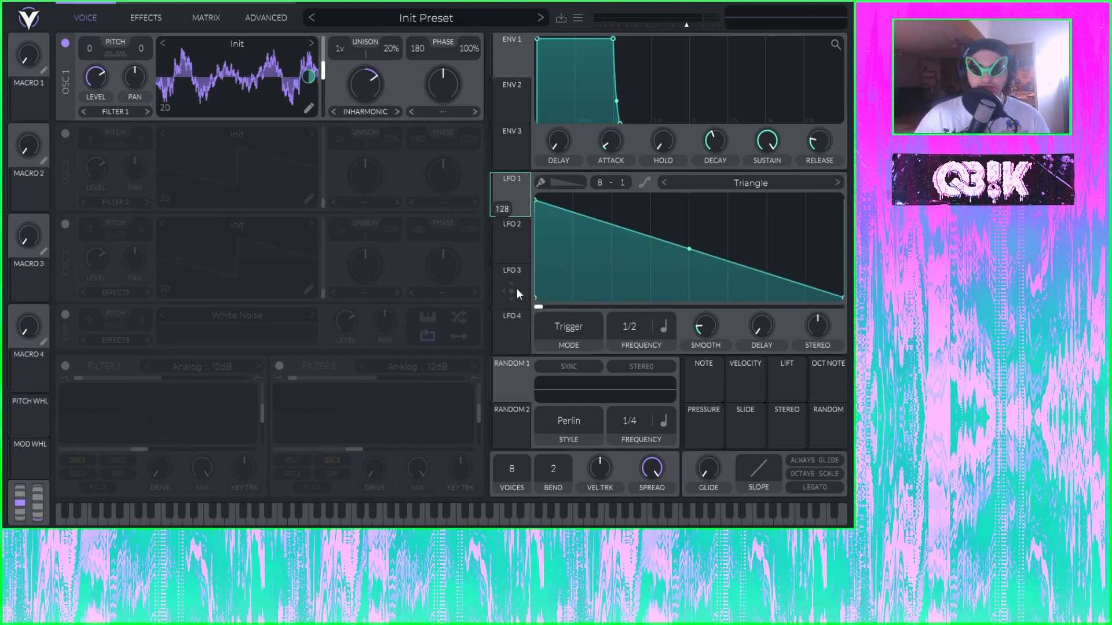
pyautogui.press('Return')
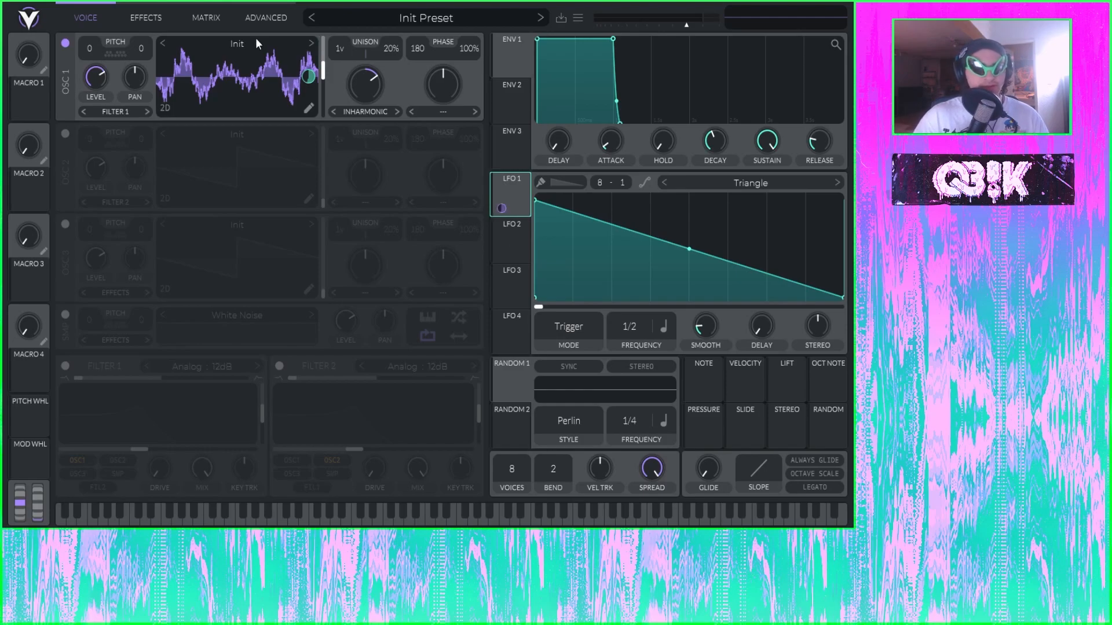
# Lower LFO 1's starting point to about a third of full height and bend its slope into a concave decay curve
pyautogui.moveTo(540, 200); pyautogui.dragTo(526, 269)
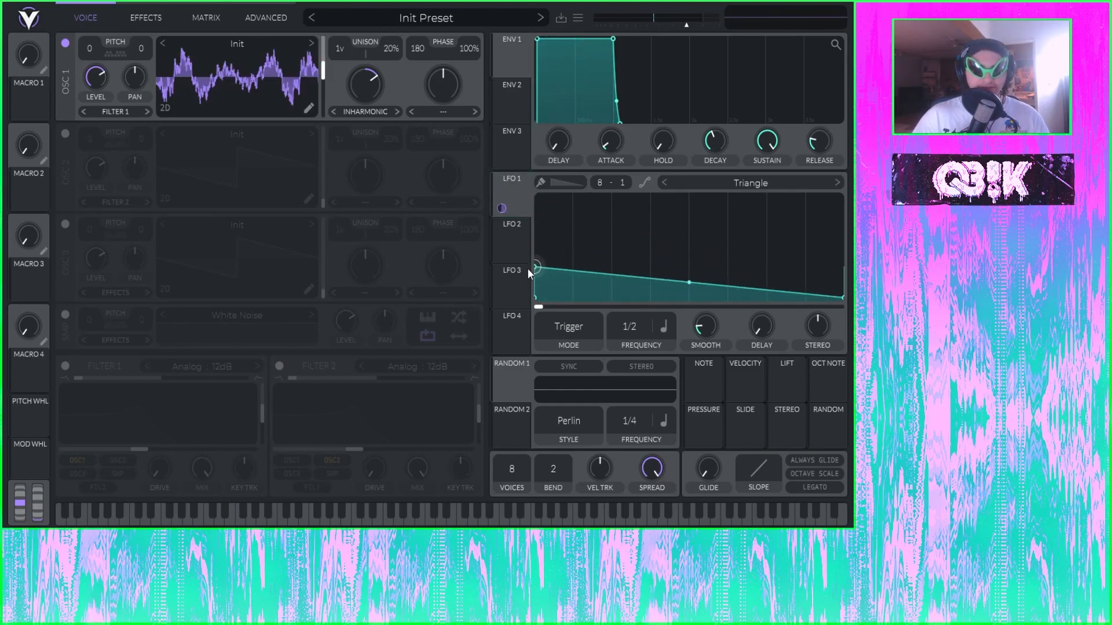
pyautogui.moveTo(689, 282); pyautogui.dragTo(689, 328)
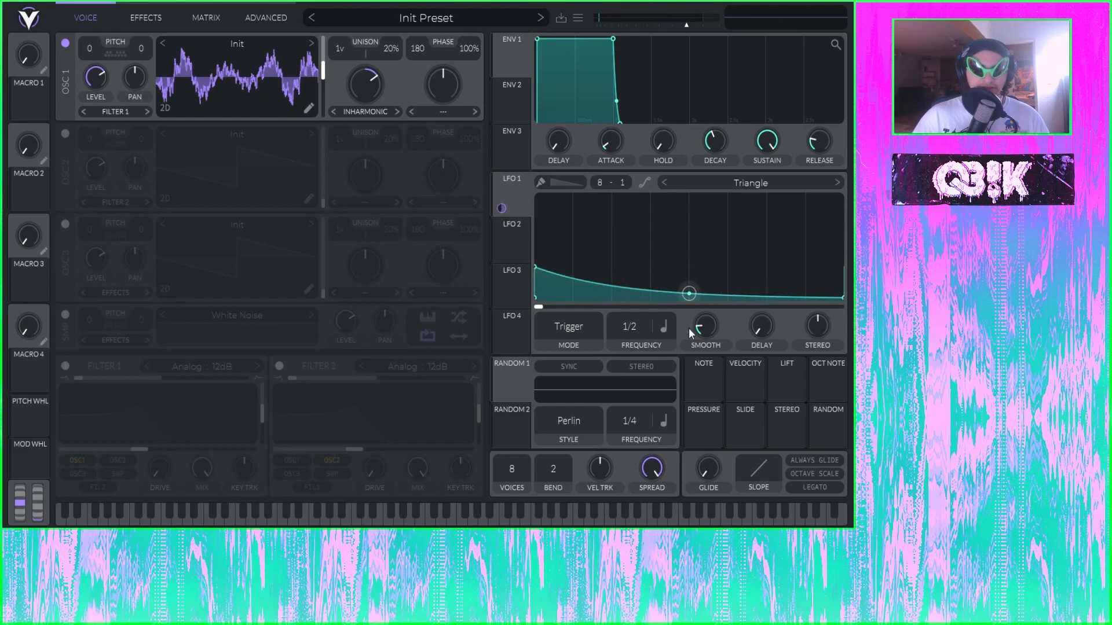
pyautogui.press('space')
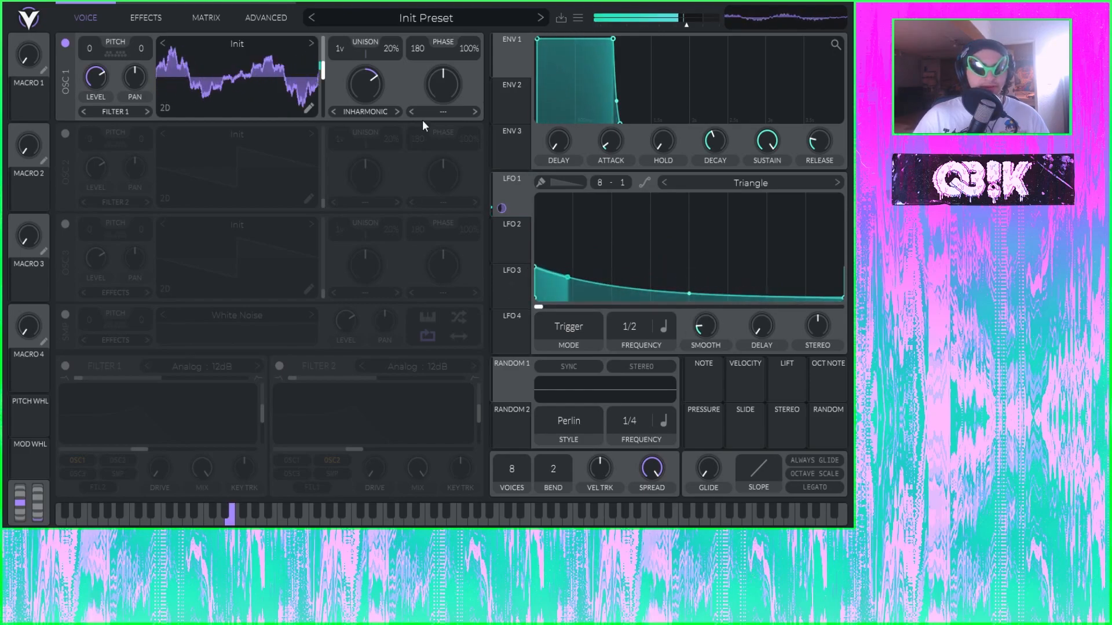
# Set LFO 1's frequency to 4/1
pyautogui.moveTo(638, 331); pyautogui.dragTo(622, 375)
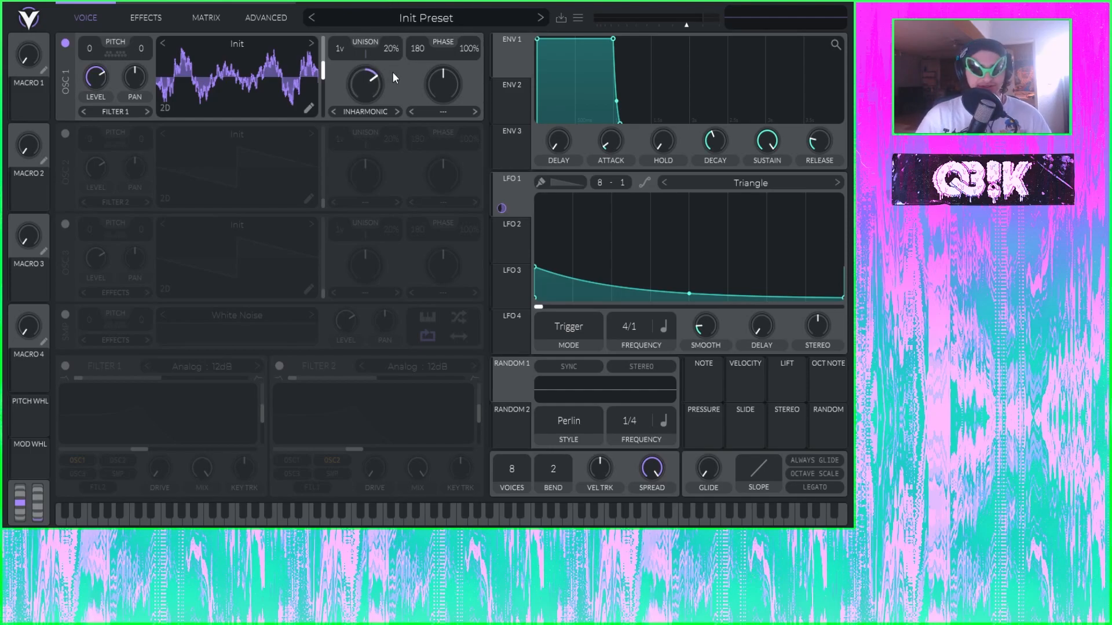
pyautogui.moveTo(401, 79)
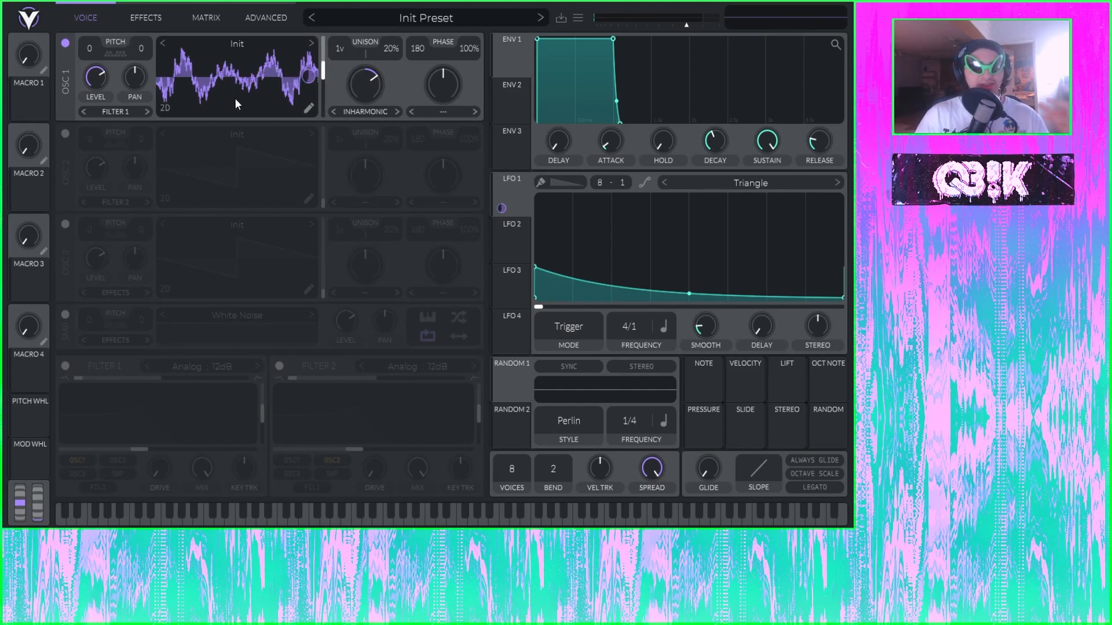
pyautogui.click(310, 108)
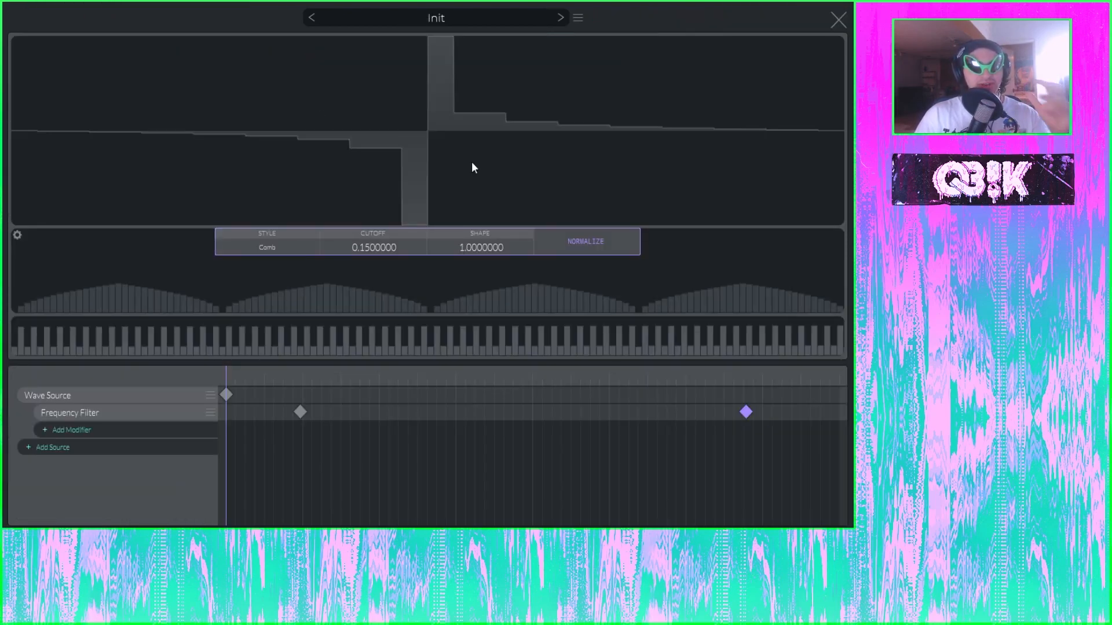
pyautogui.click(839, 19)
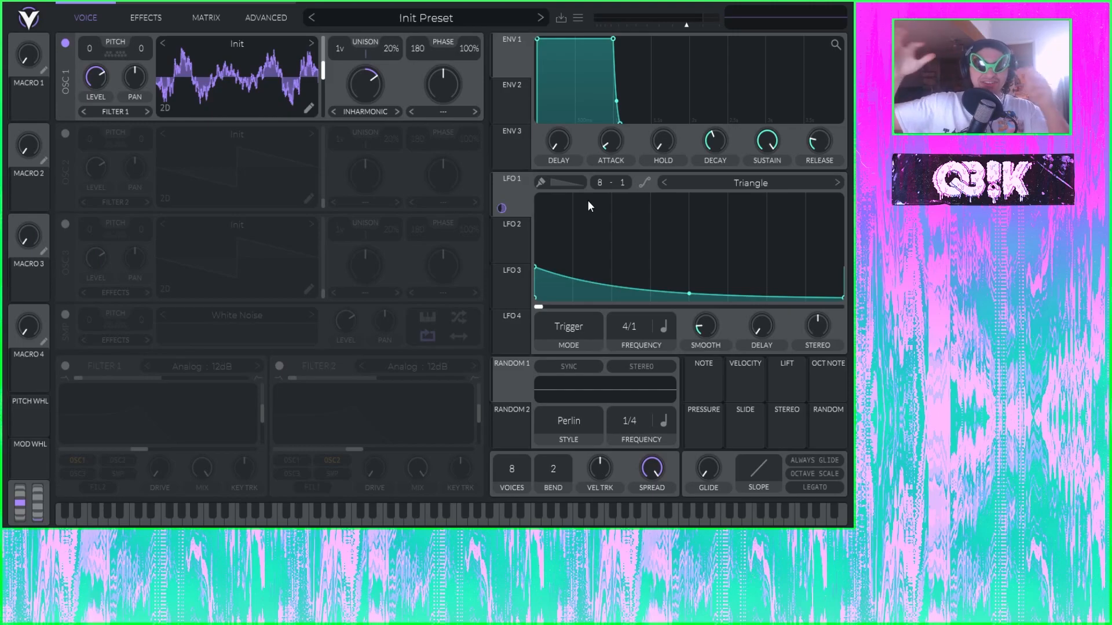
pyautogui.click(309, 107)
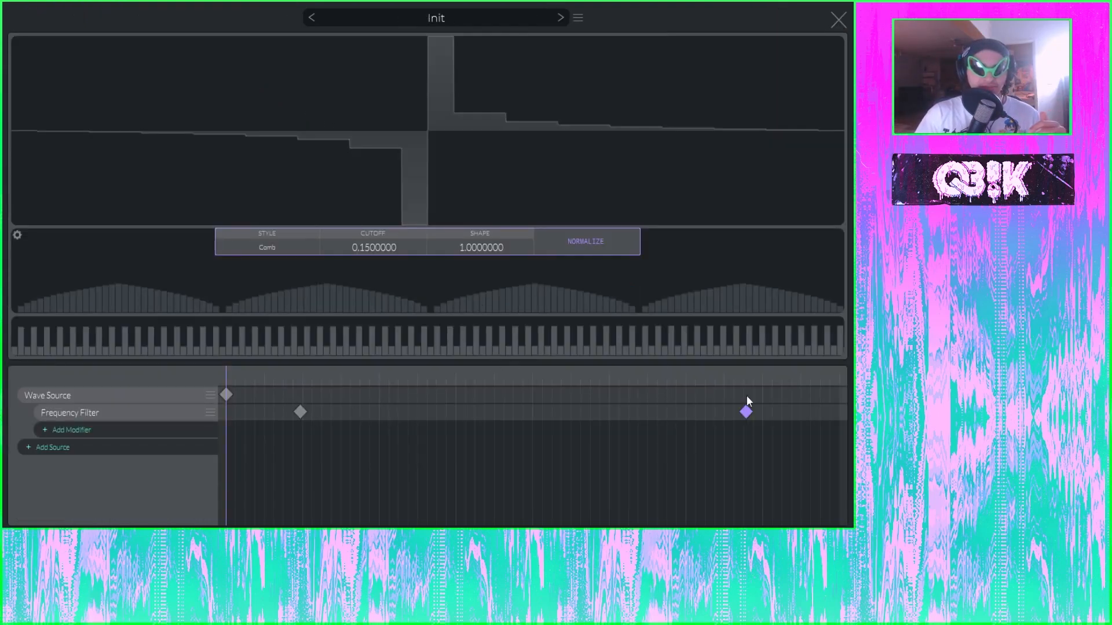
pyautogui.click(836, 18)
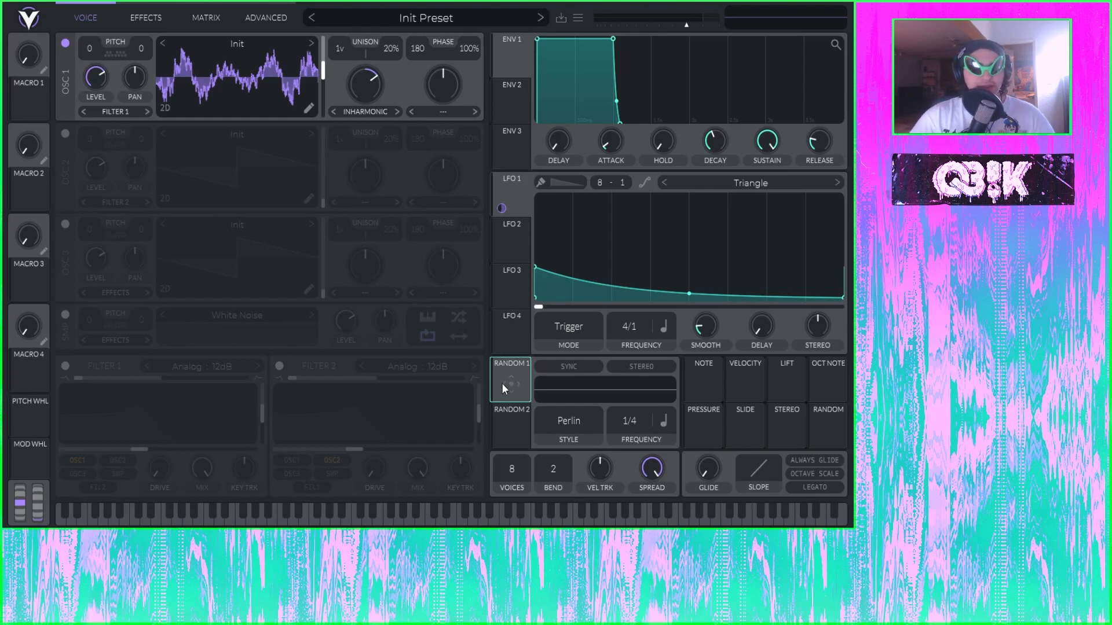
# Assign Random 1 to modulate LFO 1's frequency and adjust it to a small negative modulation amount
pyautogui.moveTo(513, 385); pyautogui.dragTo(631, 397)
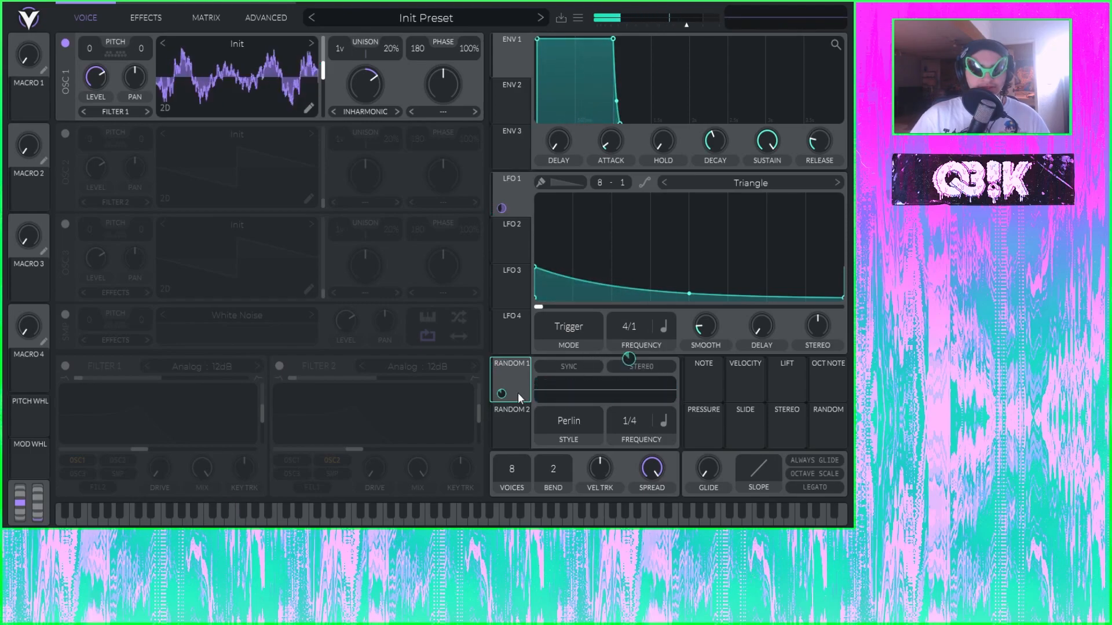
pyautogui.moveTo(503, 395)
pyautogui.mouseDown()
pyautogui.moveTo(503, 365)
pyautogui.moveTo(503, 398)
pyautogui.mouseUp()
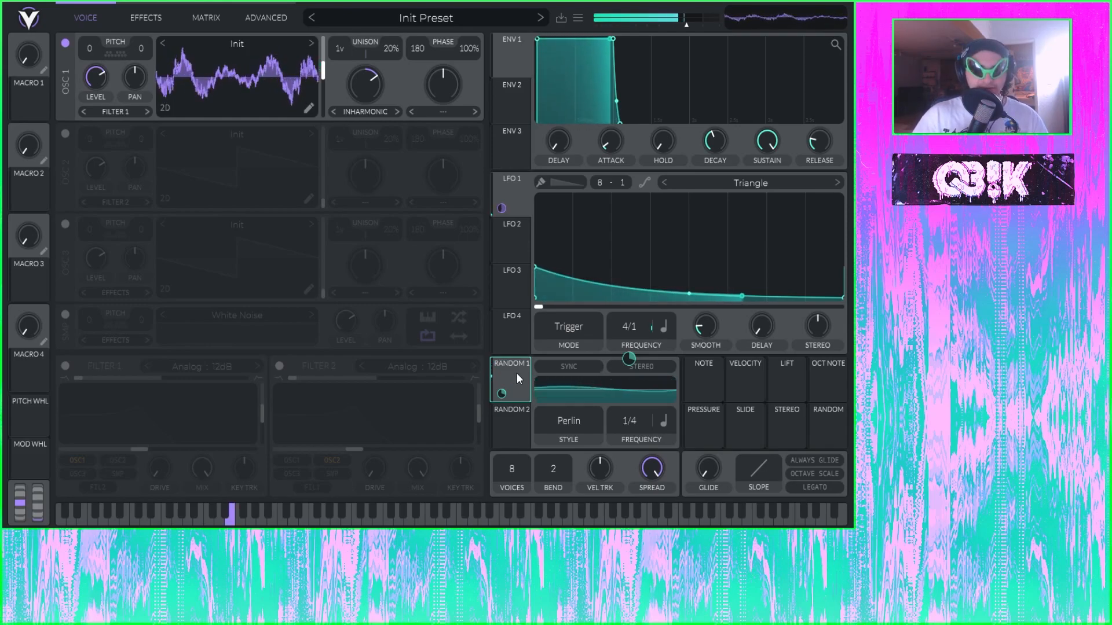
pyautogui.moveTo(504, 396); pyautogui.dragTo(504, 422)
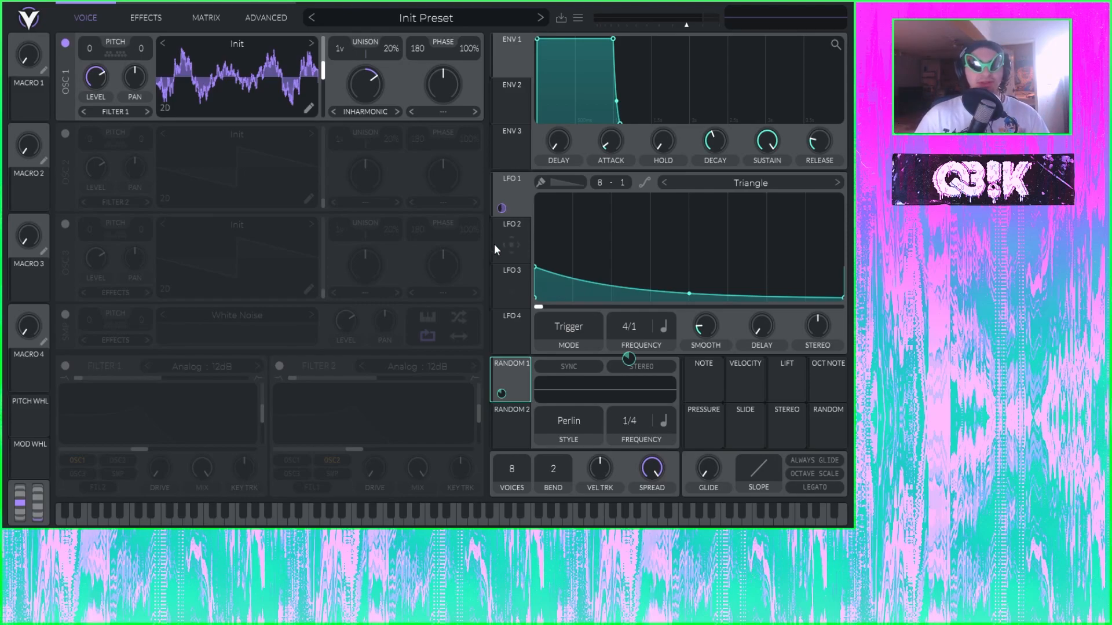
# Enable the Chorus effect, lower its mix slightly and audition the sound
pyautogui.click(164, 17)
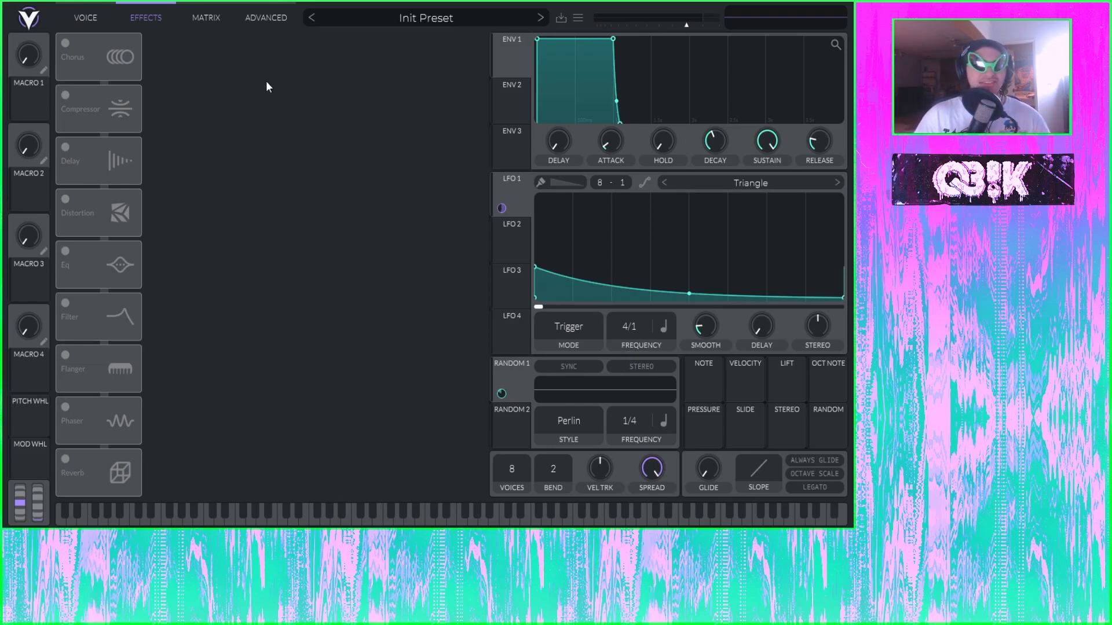
pyautogui.click(66, 39)
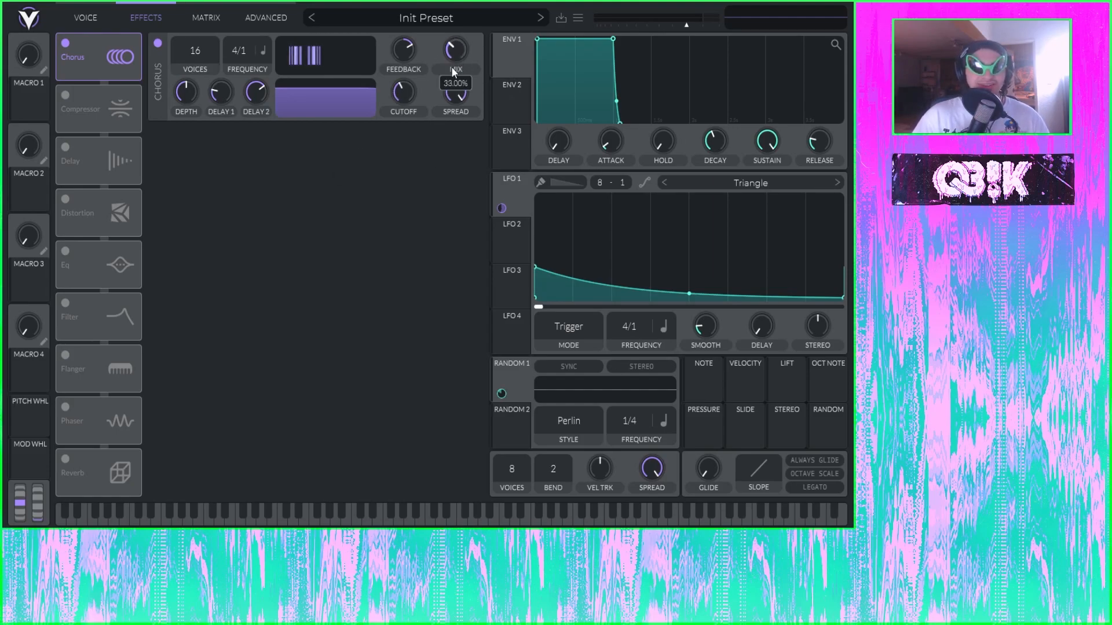
pyautogui.moveTo(454, 61); pyautogui.dragTo(450, 90)
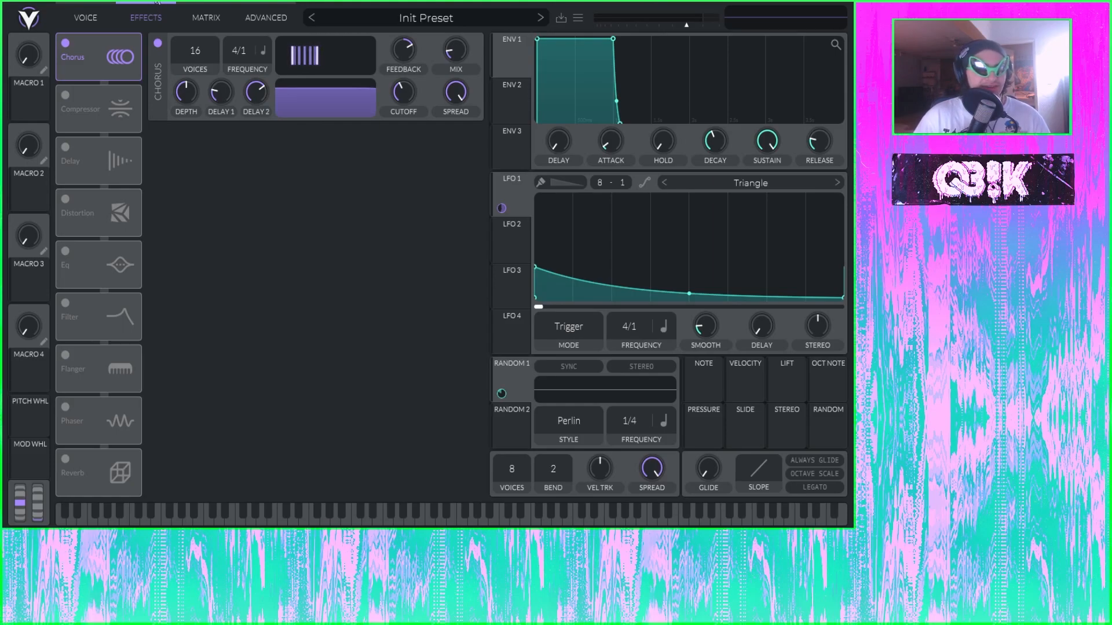
pyautogui.press('space')
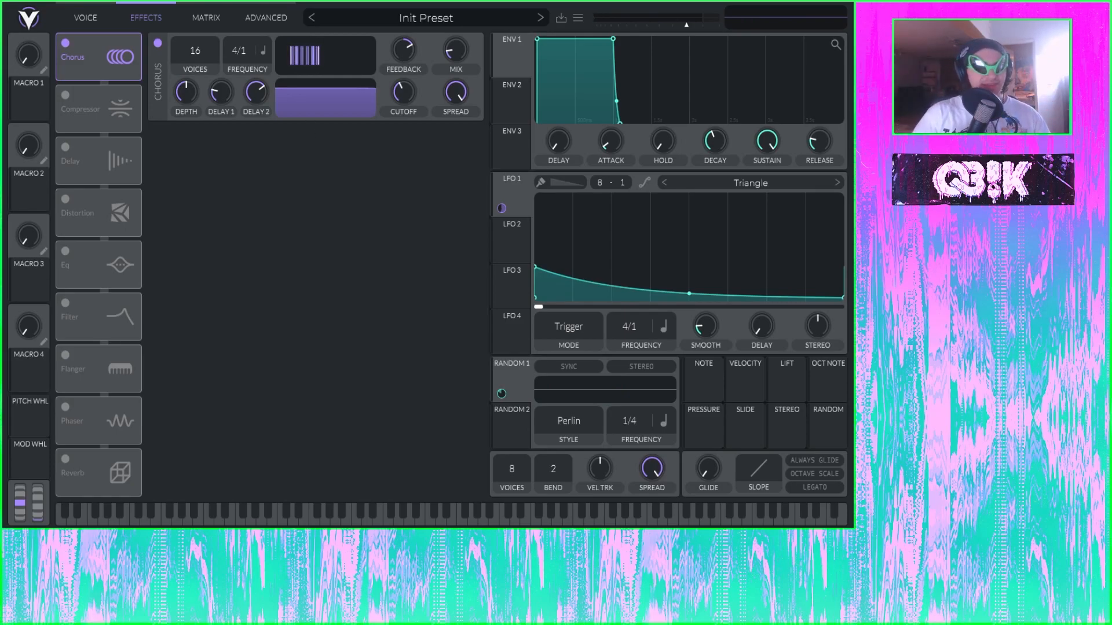
# Enable the Compressor effect in Multiband mode and compare the sound with it bypassed and active
pyautogui.click(67, 95)
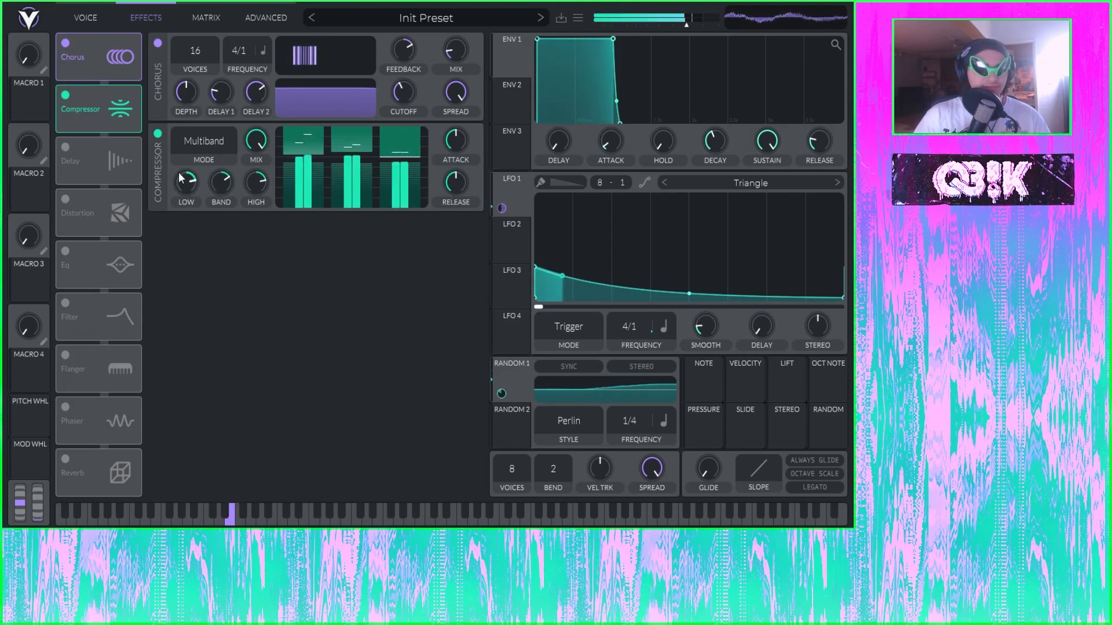
pyautogui.click(157, 135)
pyautogui.click(157, 135)
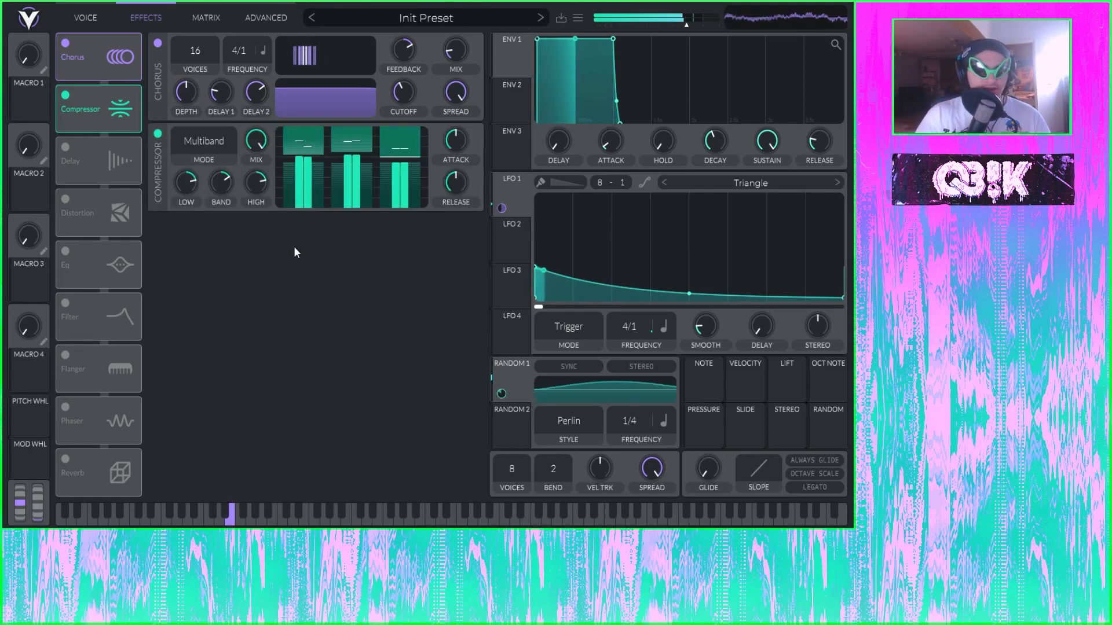
# Enable the Delay effect and set its frequency to 1/64
pyautogui.click(68, 147)
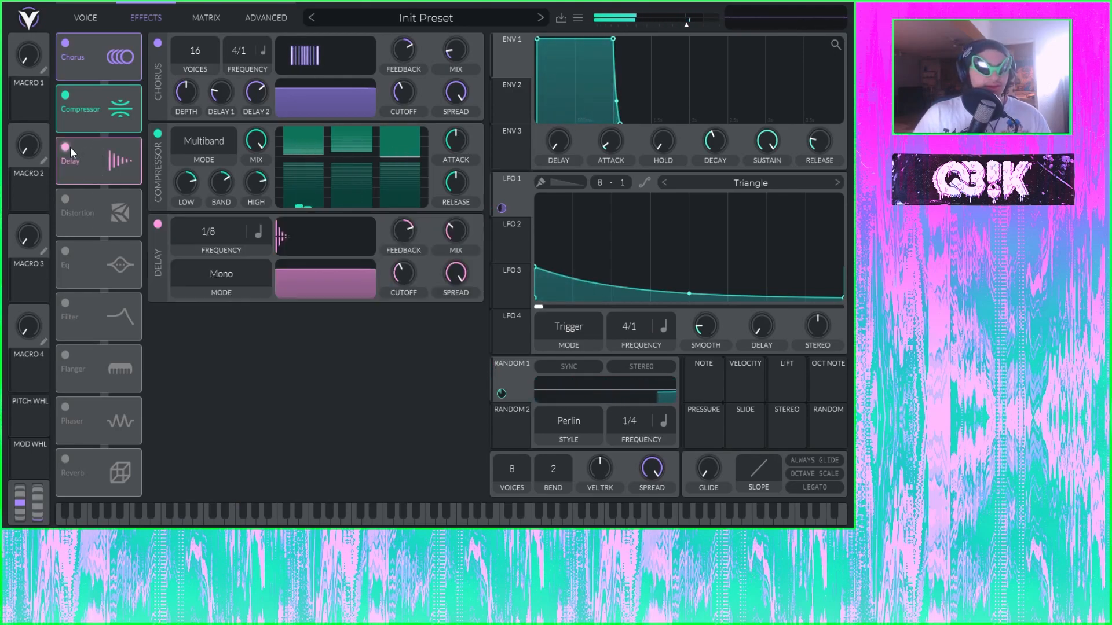
pyautogui.click(227, 275)
pyautogui.click(213, 231)
pyautogui.moveTo(216, 252); pyautogui.dragTo(268, 67)
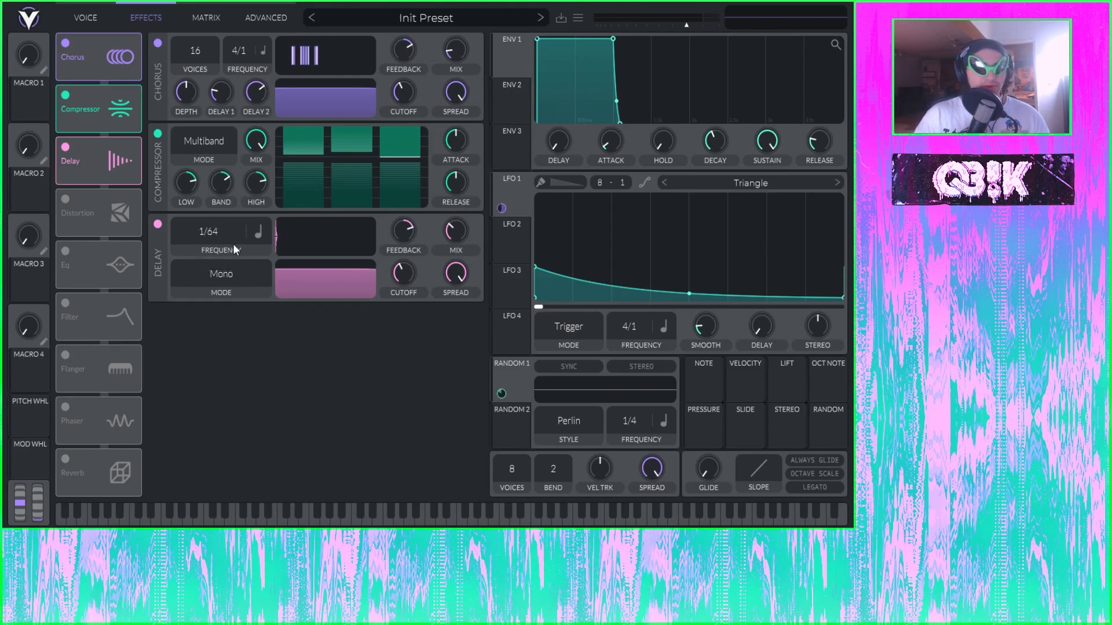
# Set the delay's feedback to 85%
pyautogui.rightClick(409, 230)
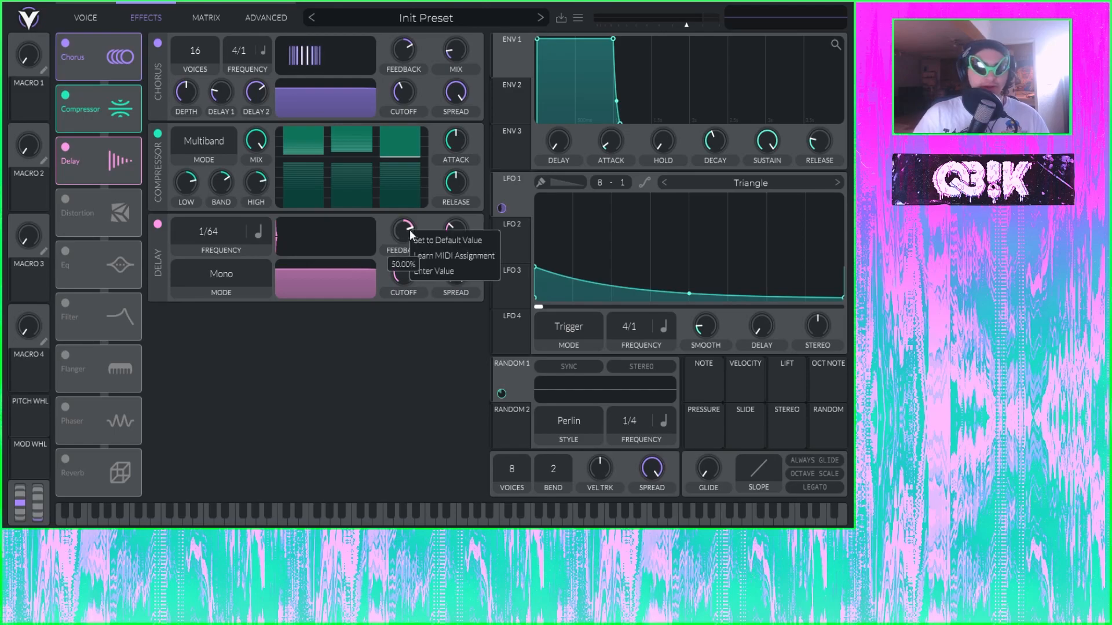
pyautogui.click(412, 273)
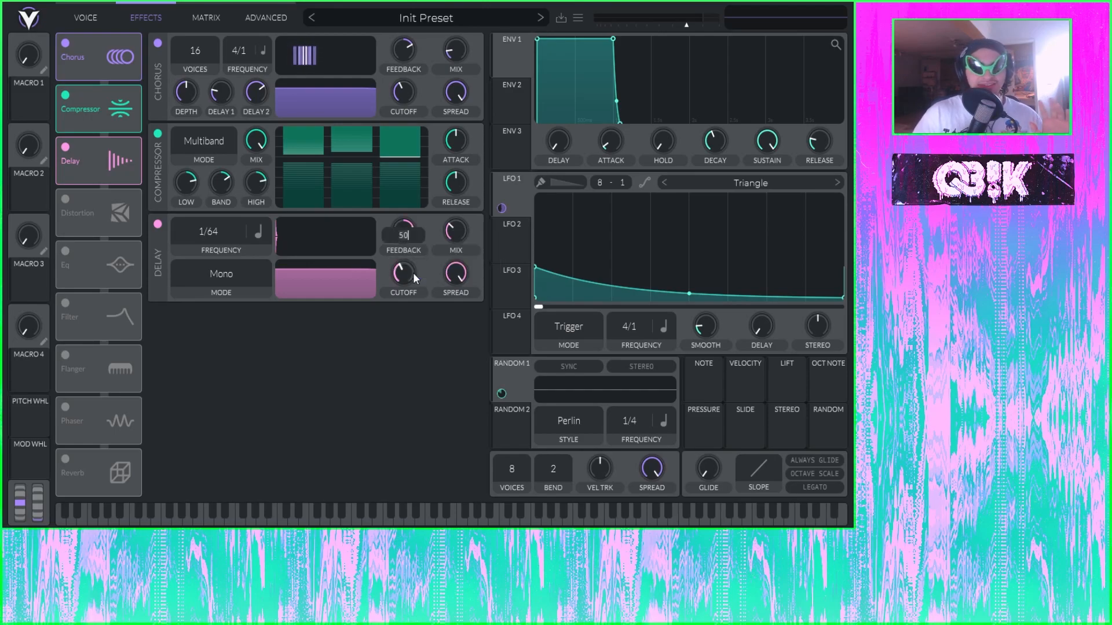
pyautogui.press('BackSpace')
pyautogui.press('BackSpace')
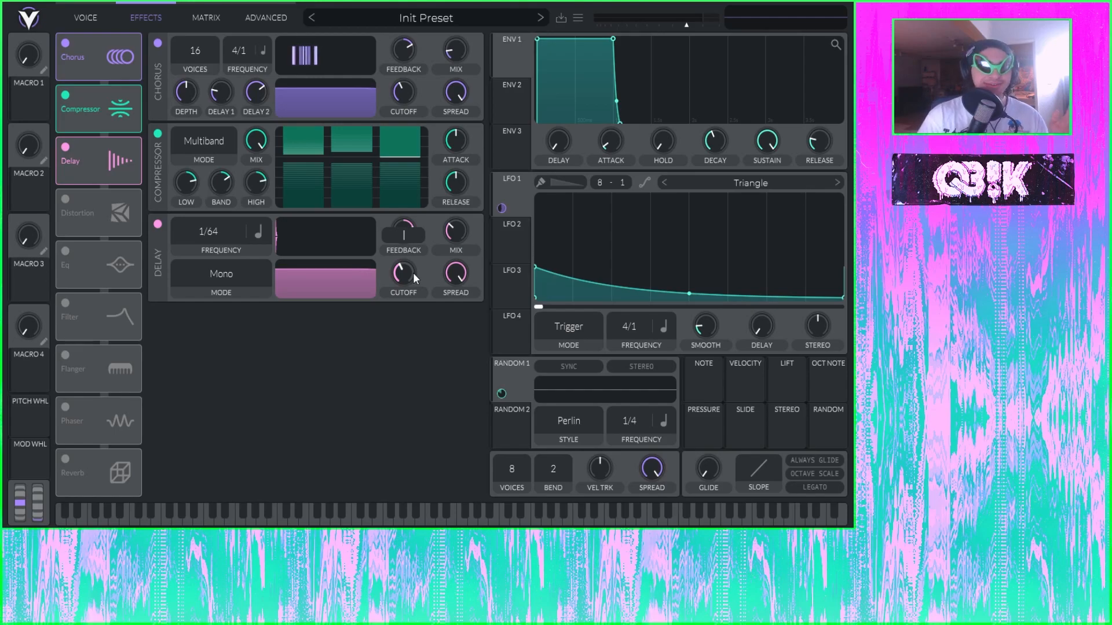
pyautogui.write('85')
pyautogui.press('Return')
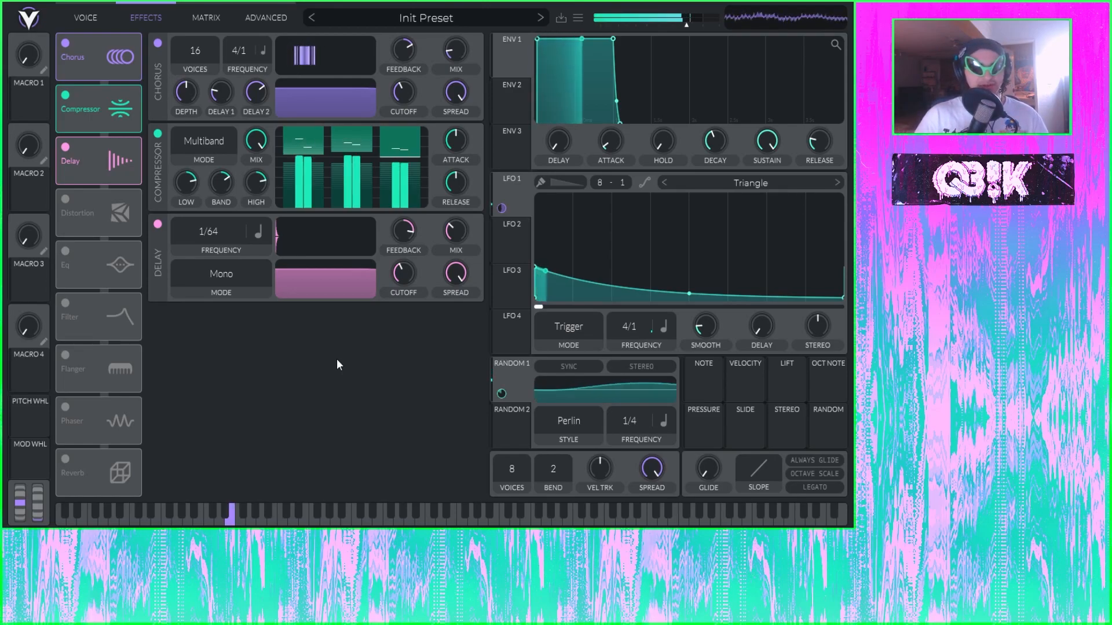
# Switch the delay's mode to Mid Ping Pong and lower its filter cutoff to soften the high end
pyautogui.click(220, 272)
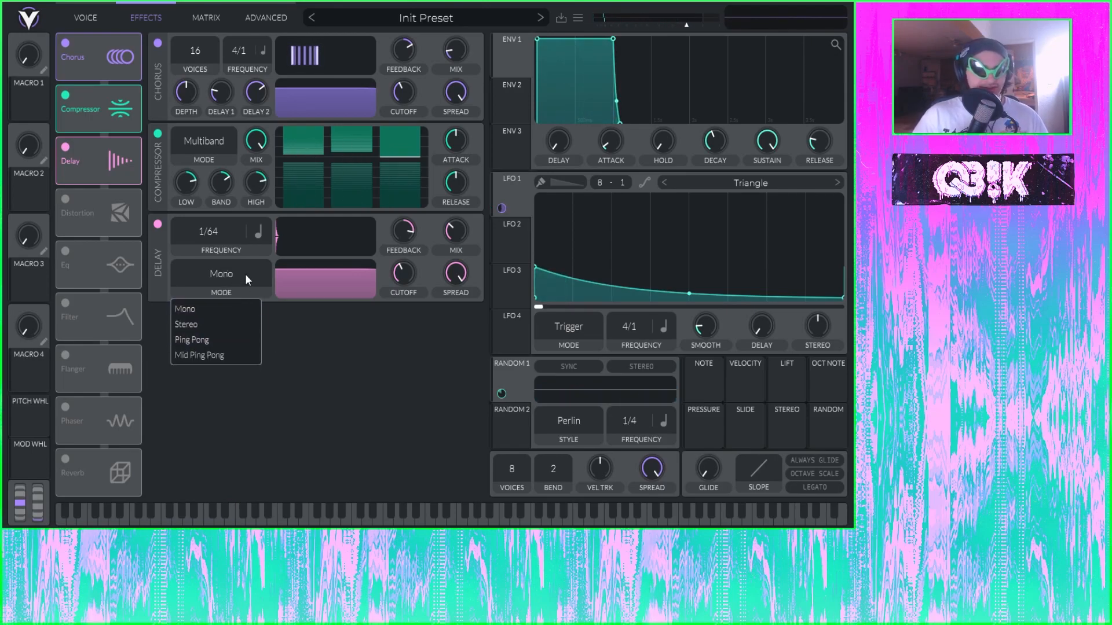
pyautogui.click(201, 356)
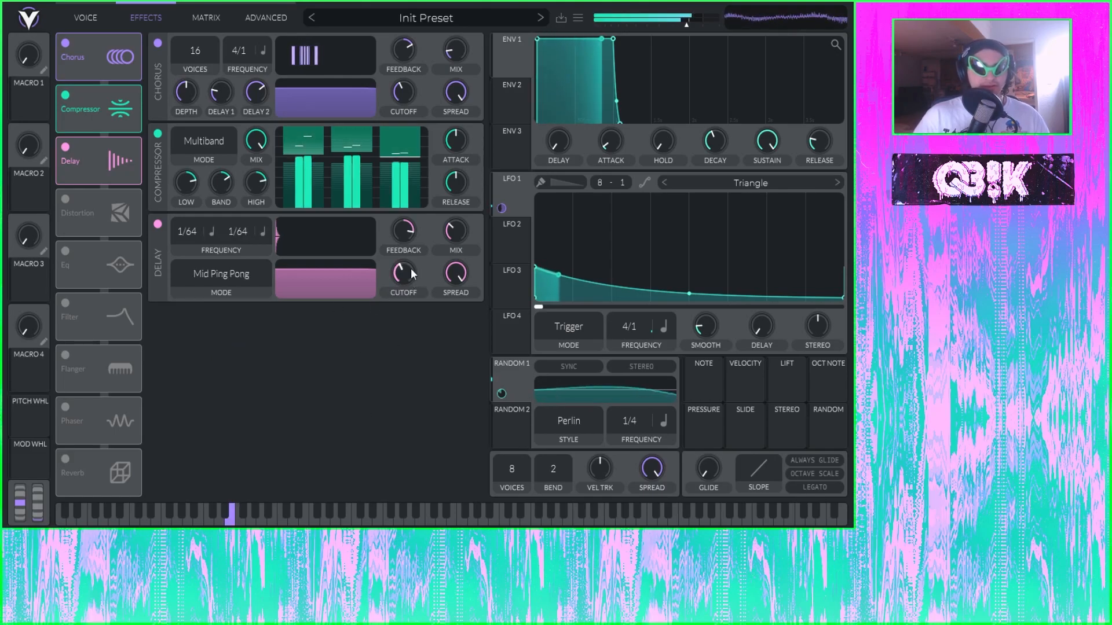
pyautogui.moveTo(408, 269); pyautogui.dragTo(402, 294)
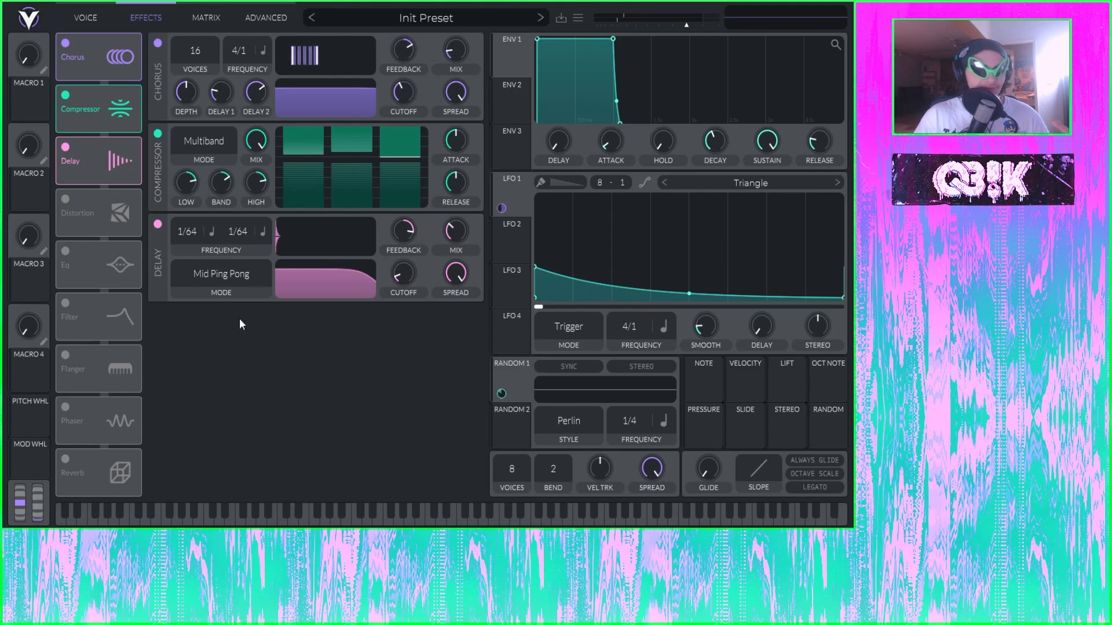
# Review the patch's voice and effects settings, oscillator 1's spectral morph types and wavetable, and the modulation matrix routings
pyautogui.click(92, 19)
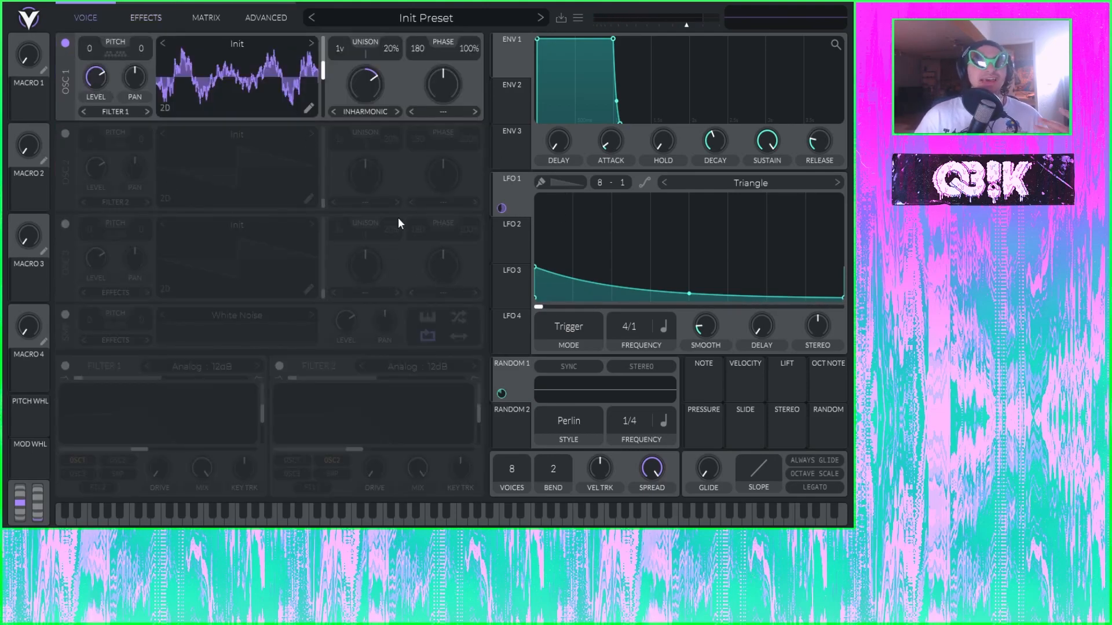
pyautogui.moveTo(655, 468); pyautogui.dragTo(662, 492)
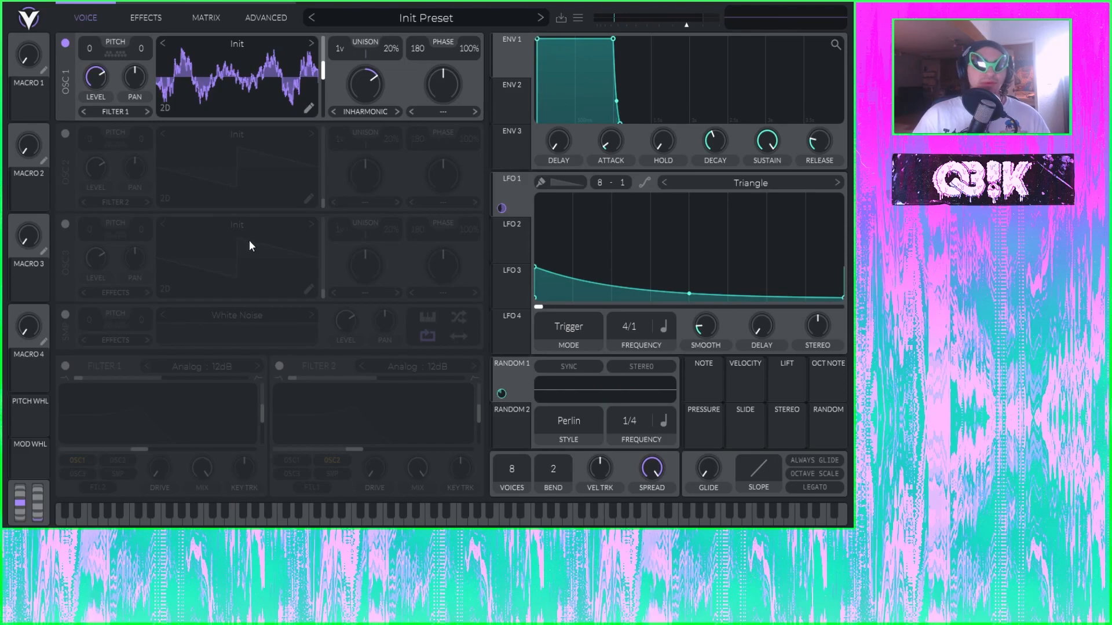
pyautogui.click(162, 16)
pyautogui.click(99, 13)
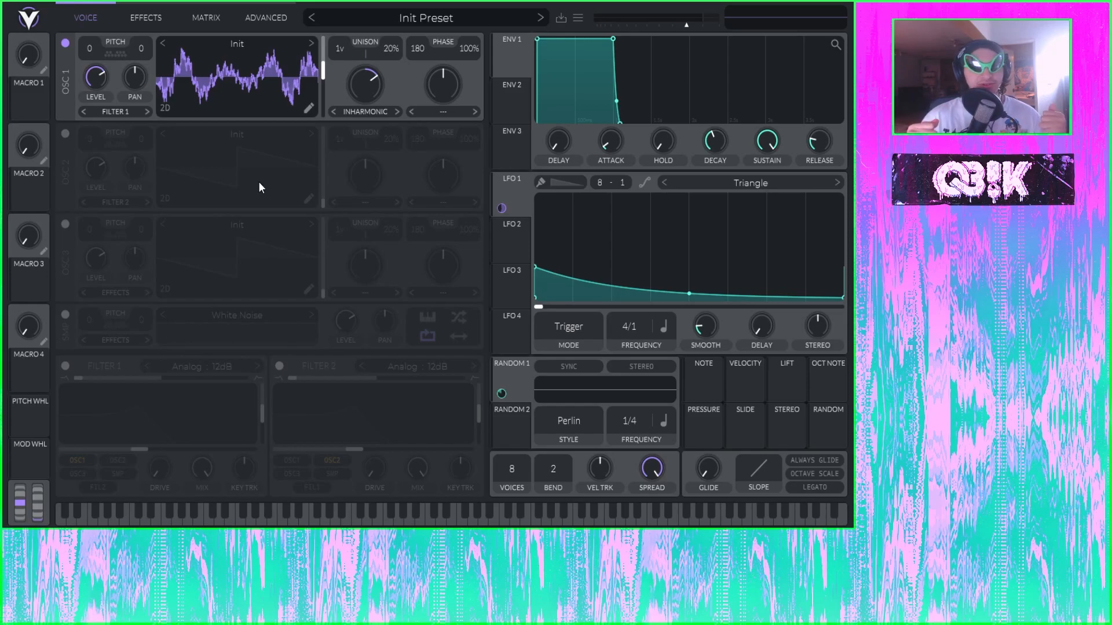
pyautogui.click(367, 112)
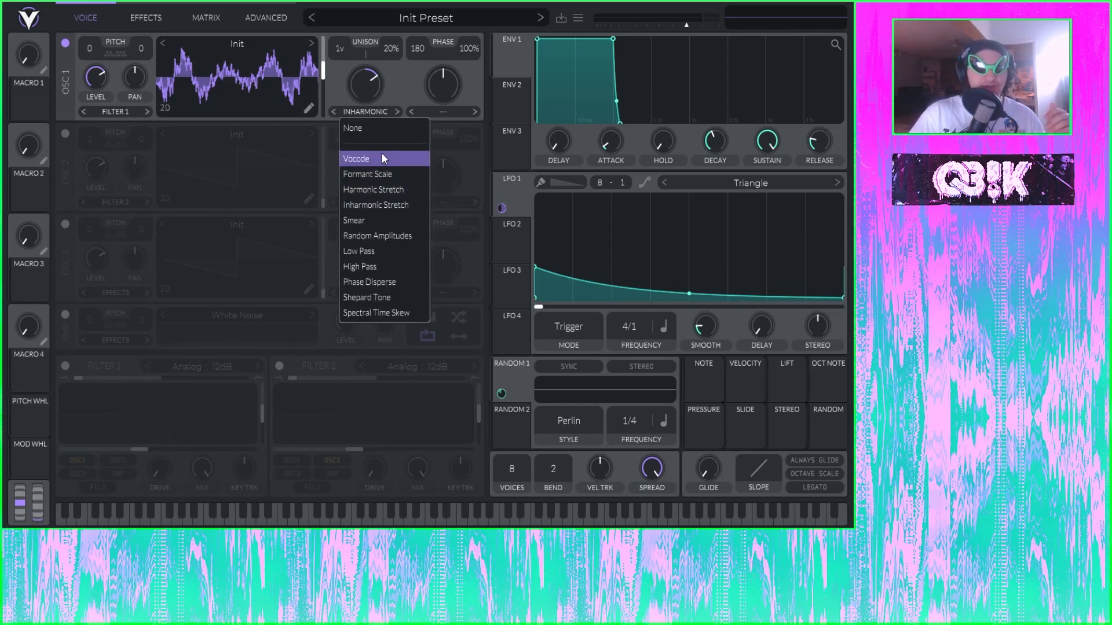
pyautogui.click(402, 72)
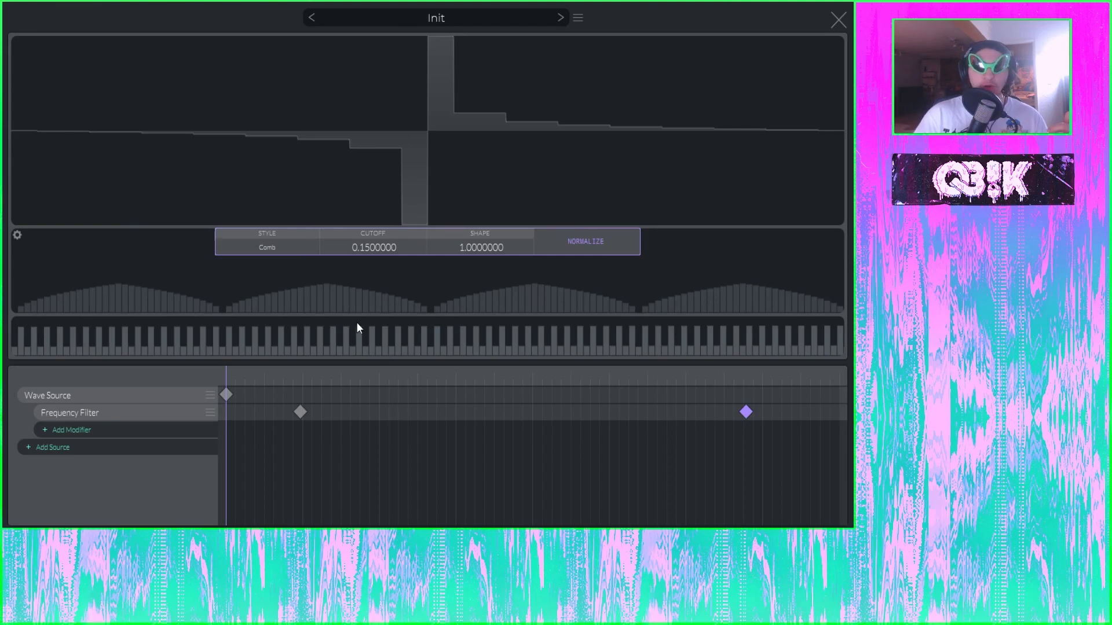
pyautogui.click(837, 21)
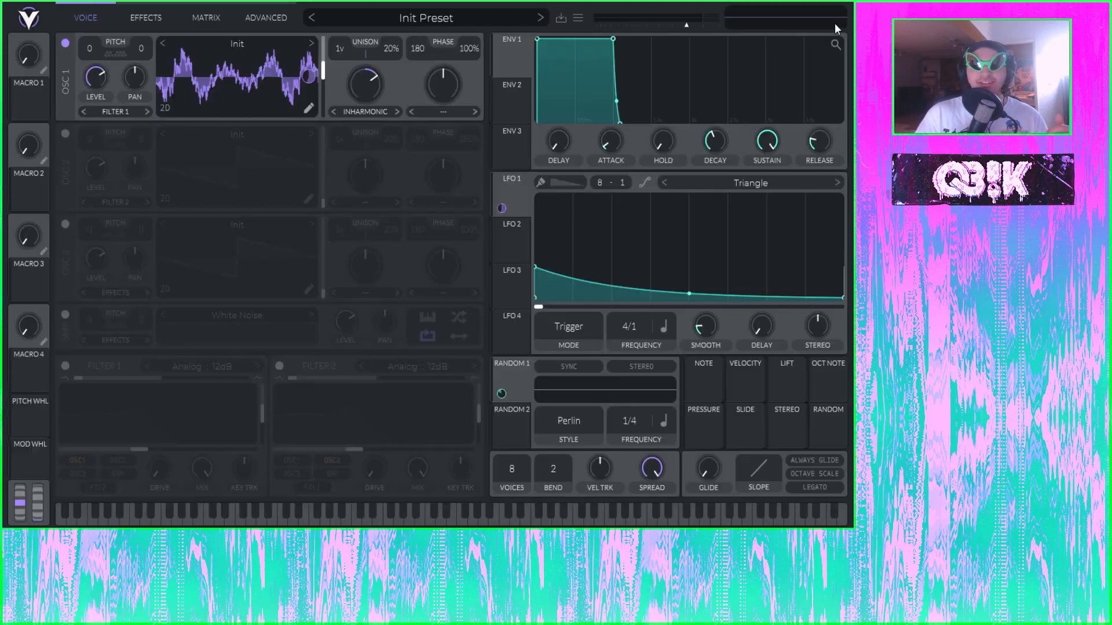
pyautogui.click(132, 16)
pyautogui.click(202, 18)
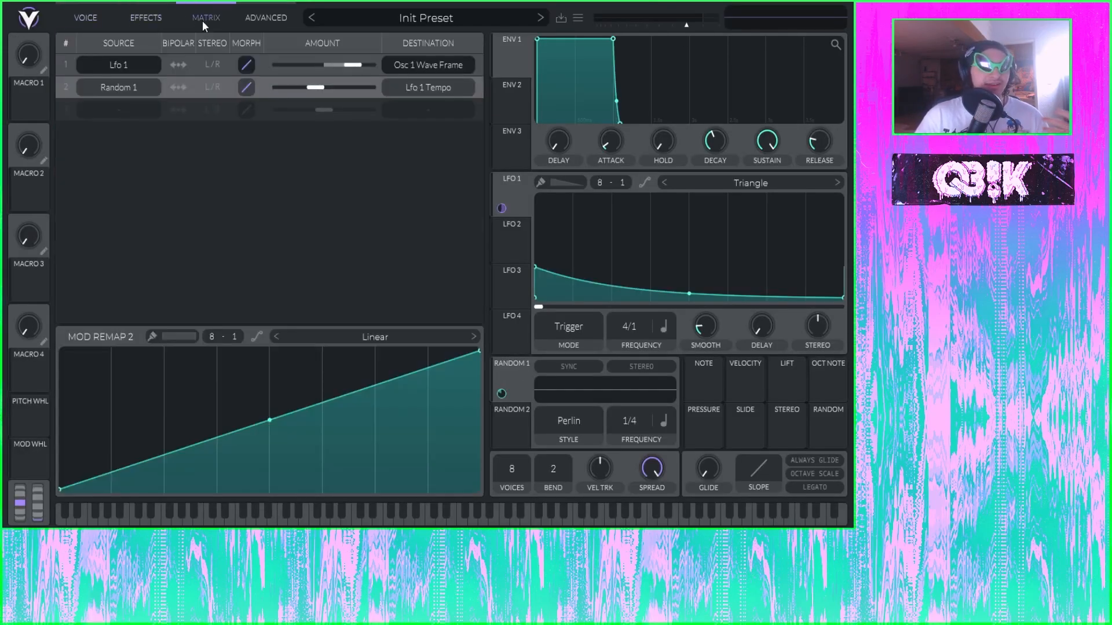
pyautogui.click(85, 17)
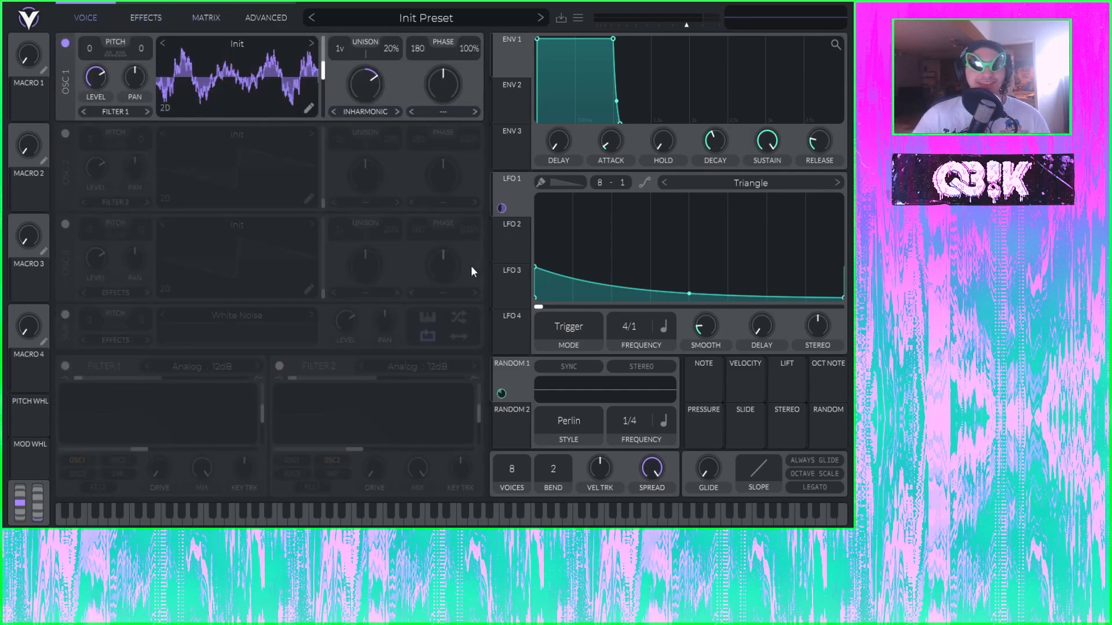